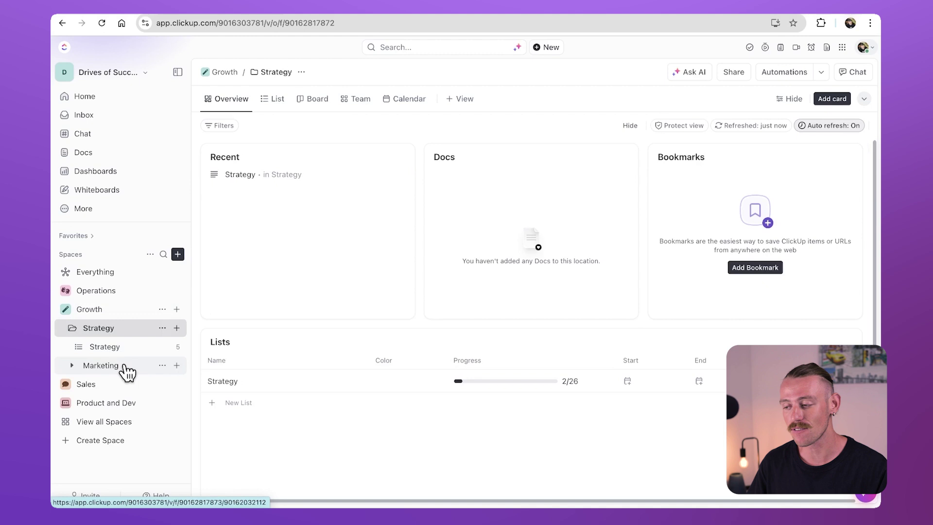
Step: Add a Dashboard view to the Growth space from the Simple Dashboard template
left_click(125, 367)
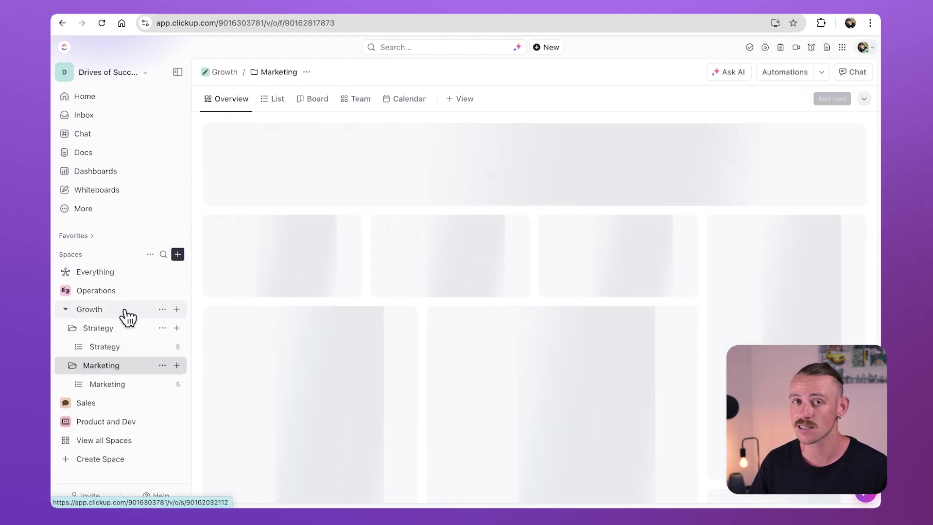
left_click(123, 311)
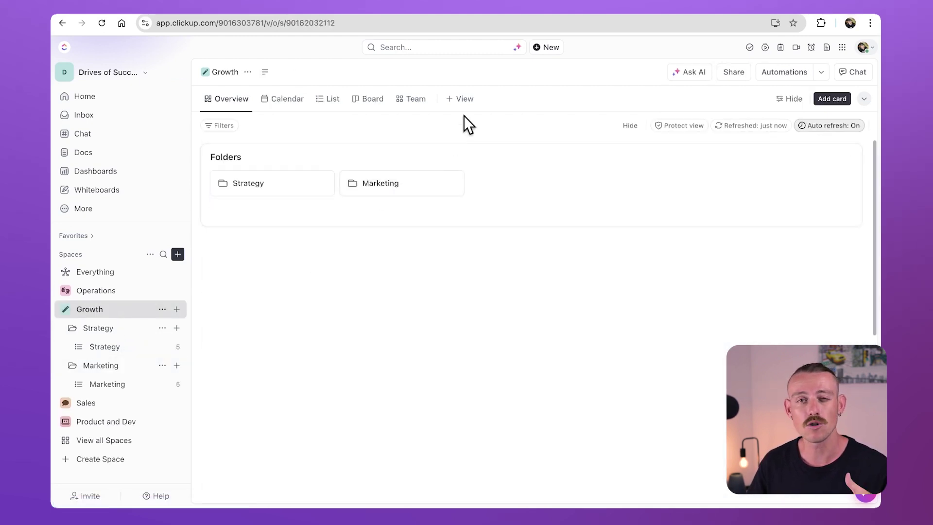
left_click(465, 100)
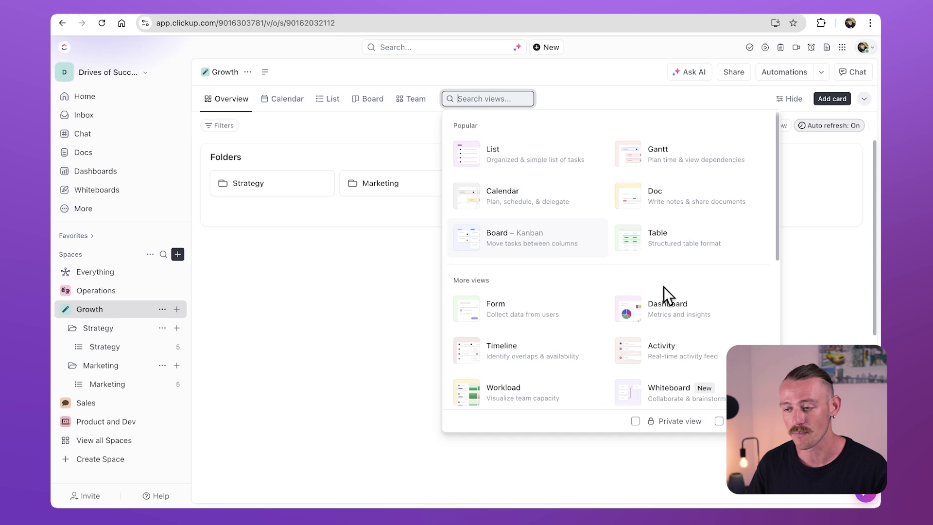
left_click(717, 298)
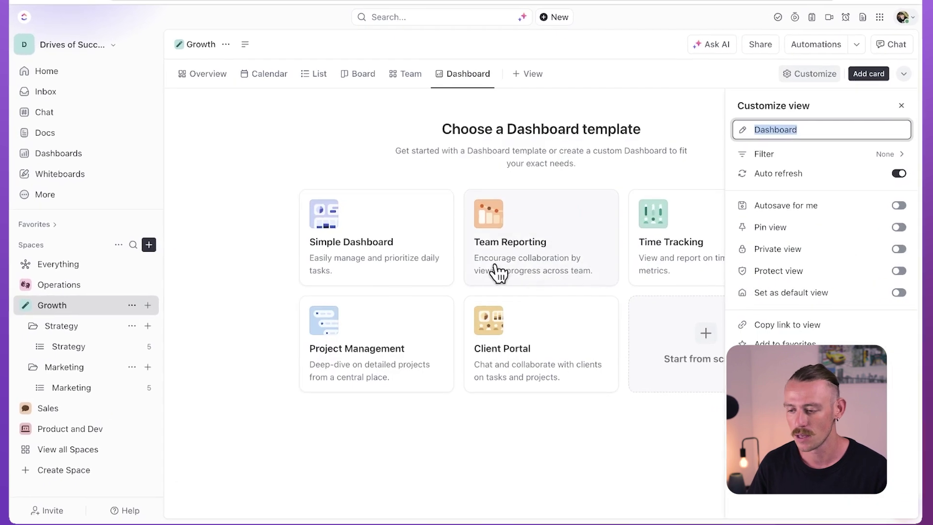
left_click(411, 254)
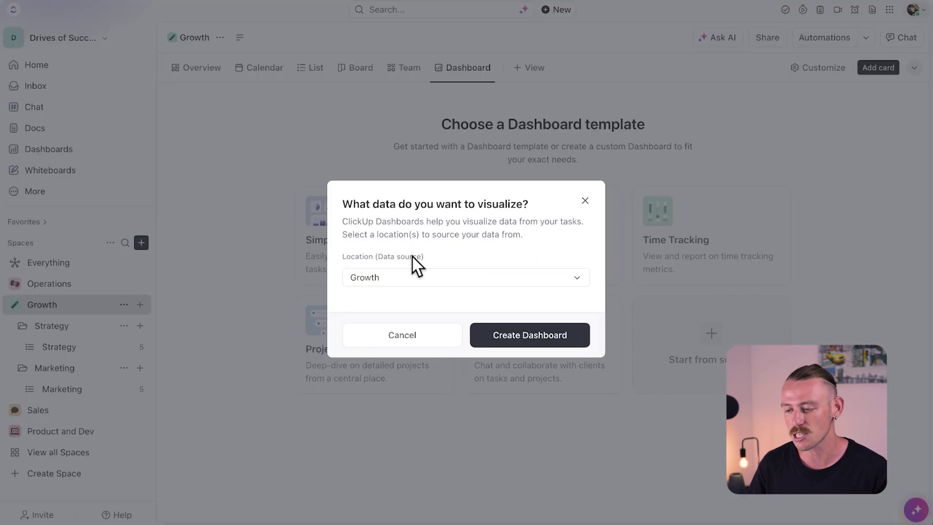
left_click(519, 337)
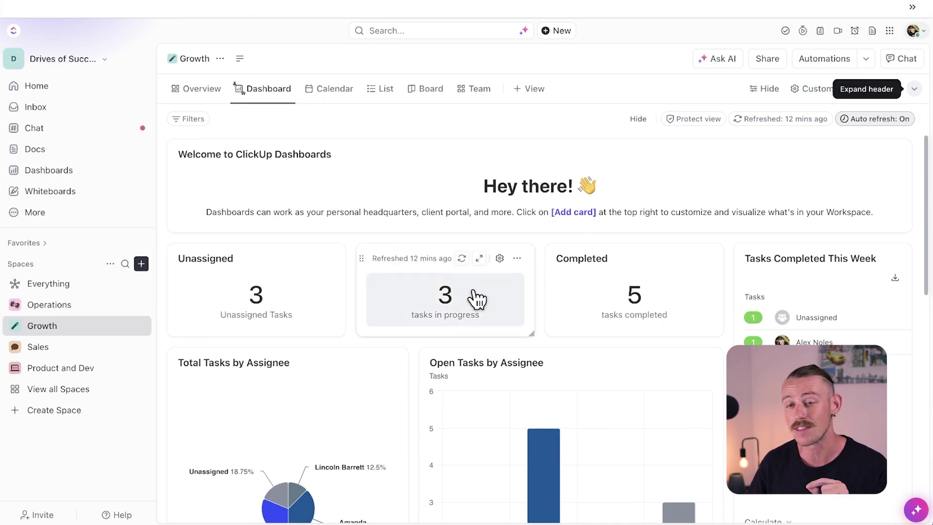
Step: Expand the Completed card to review its tasks, then close it
scroll(496, 306, "down", 1)
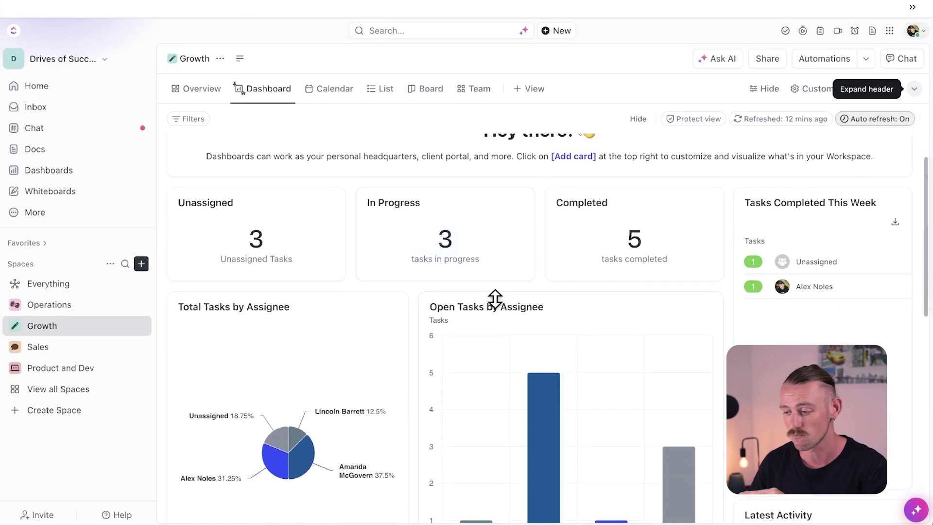
left_click(638, 260)
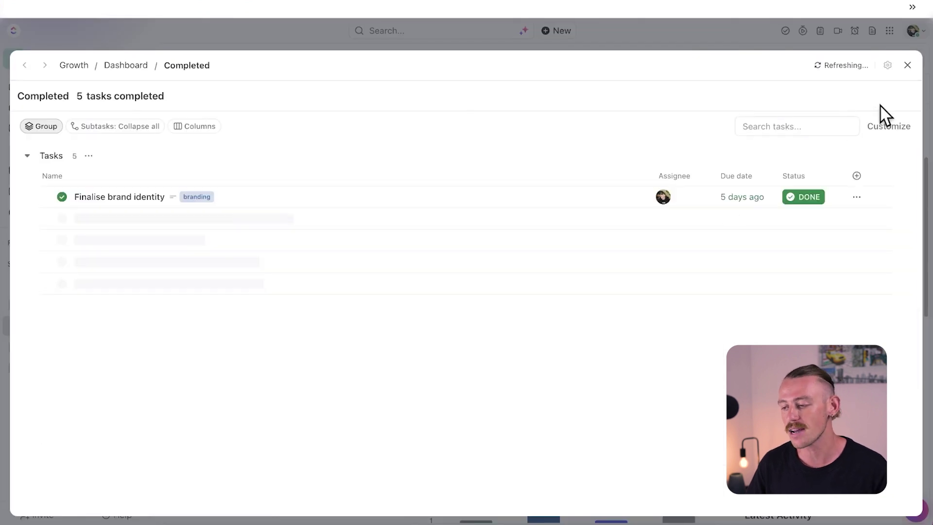
left_click(914, 66)
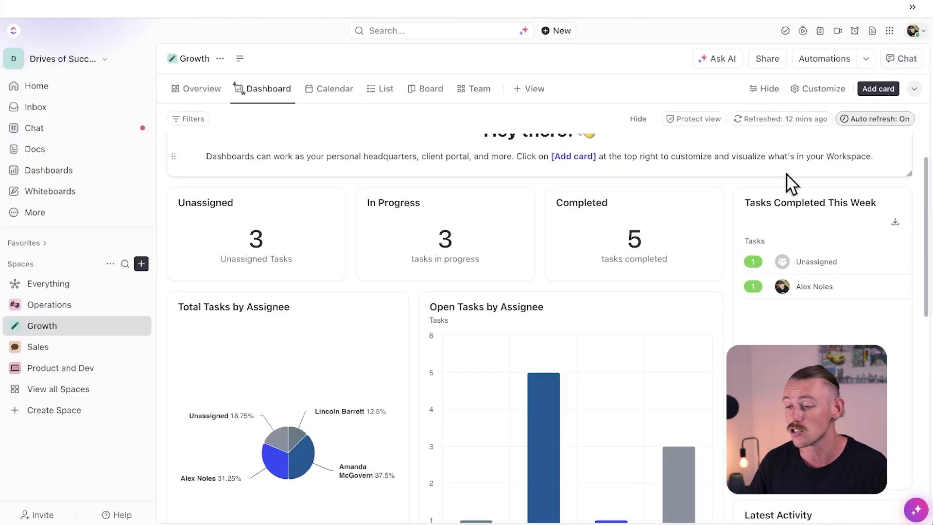
Step: Go to the workspace's Dashboards overview from the sidebar
scroll(671, 318, "down", 1)
scroll(671, 321, "down", 2)
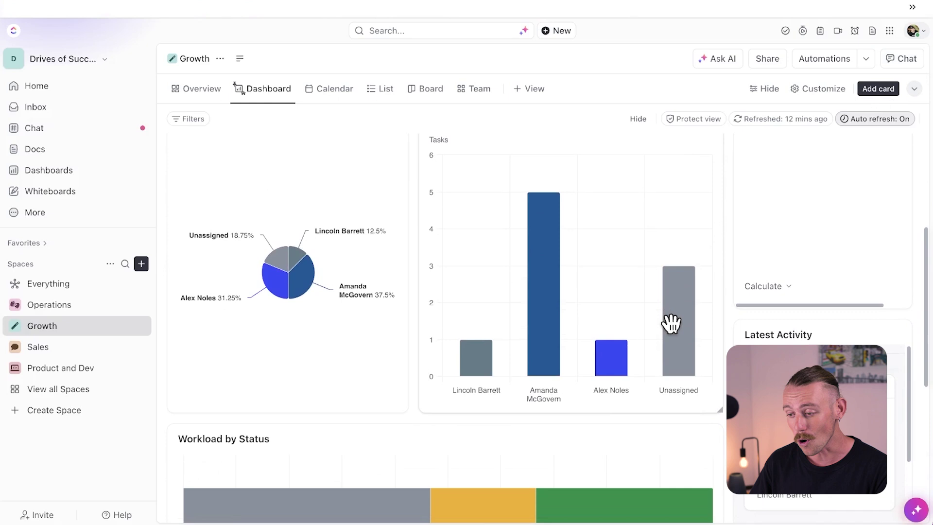
scroll(673, 334, "down", 2)
scroll(675, 333, "down", 1)
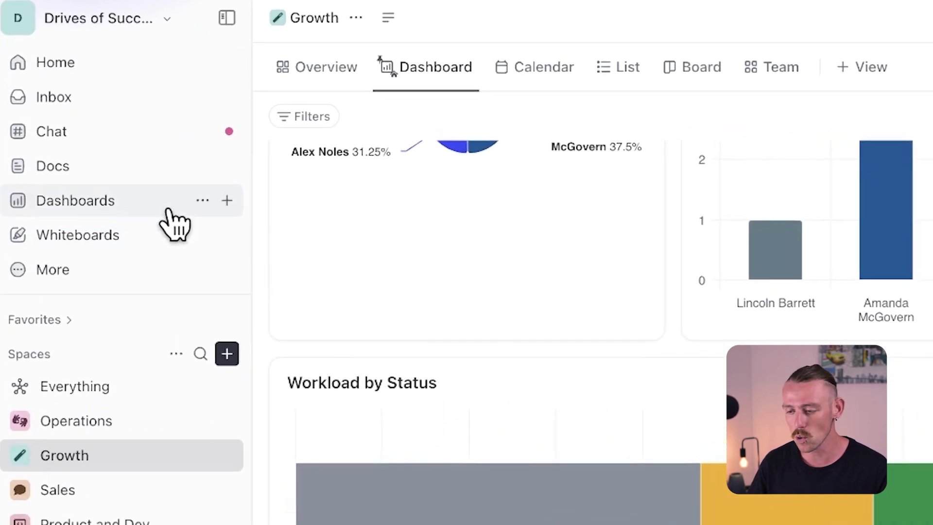
left_click(168, 211)
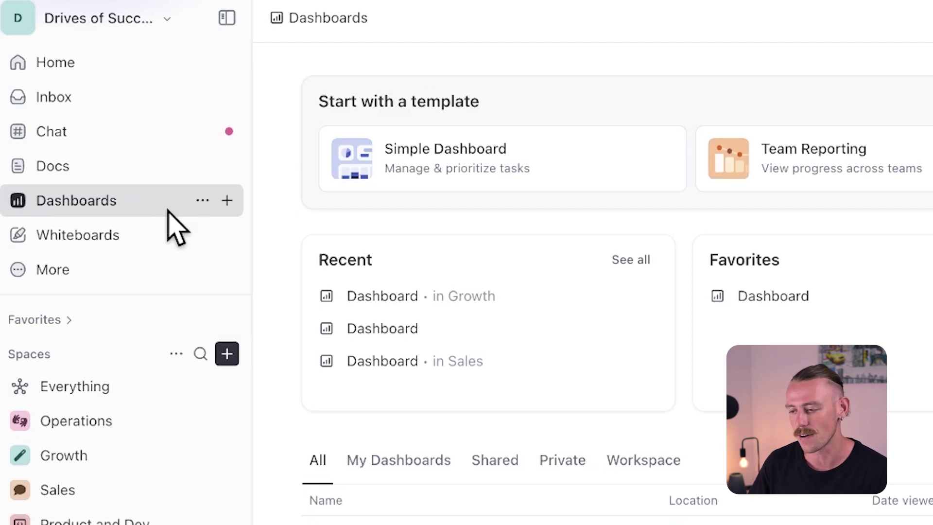
Step: Show the extra workspace features listed under More in the sidebar
left_click(175, 275)
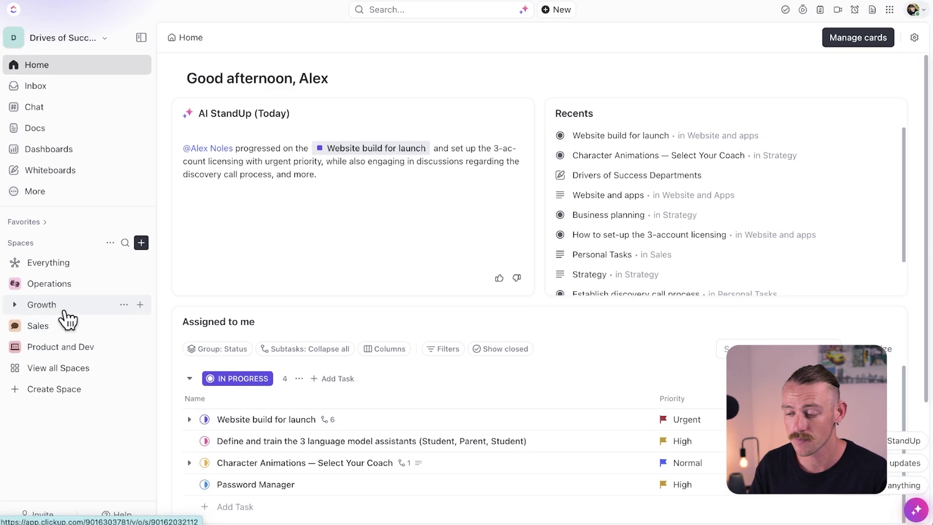
Step: Add a new Dashboard view to the Growth space
left_click(67, 317)
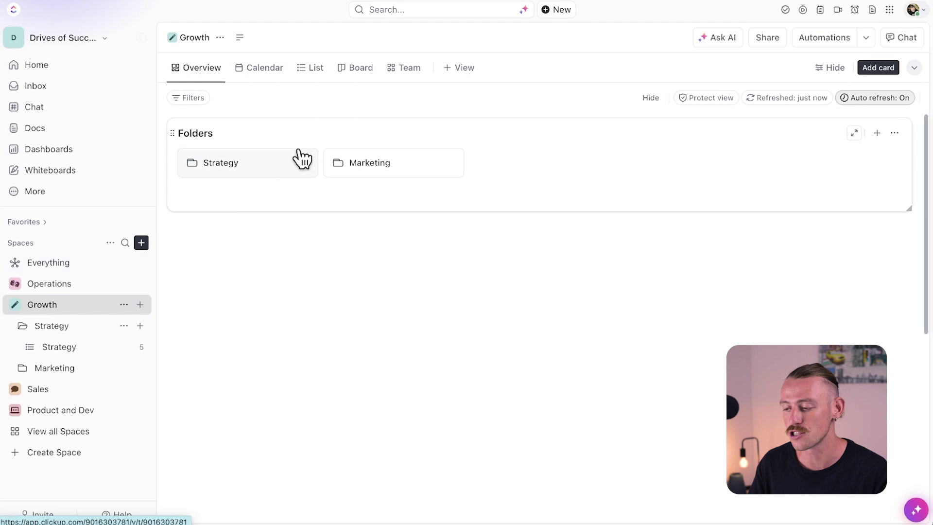
left_click(450, 70)
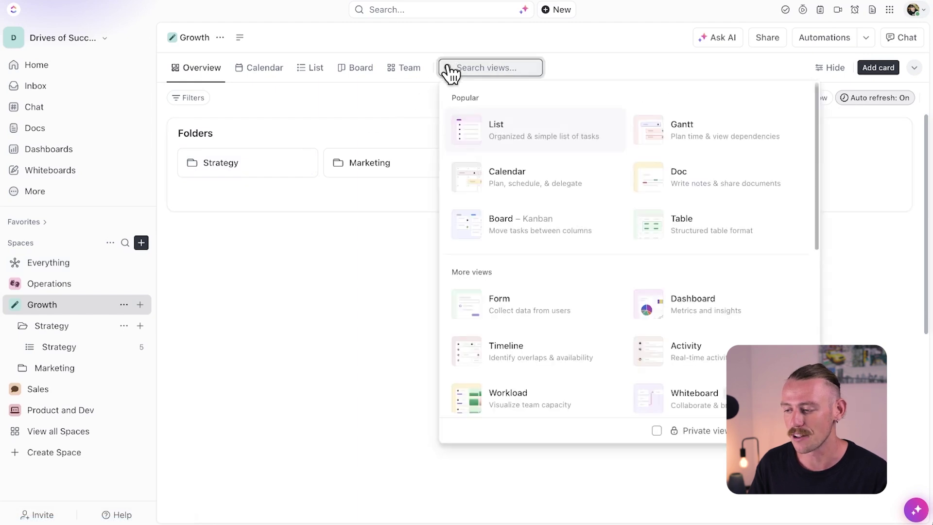
left_click(744, 305)
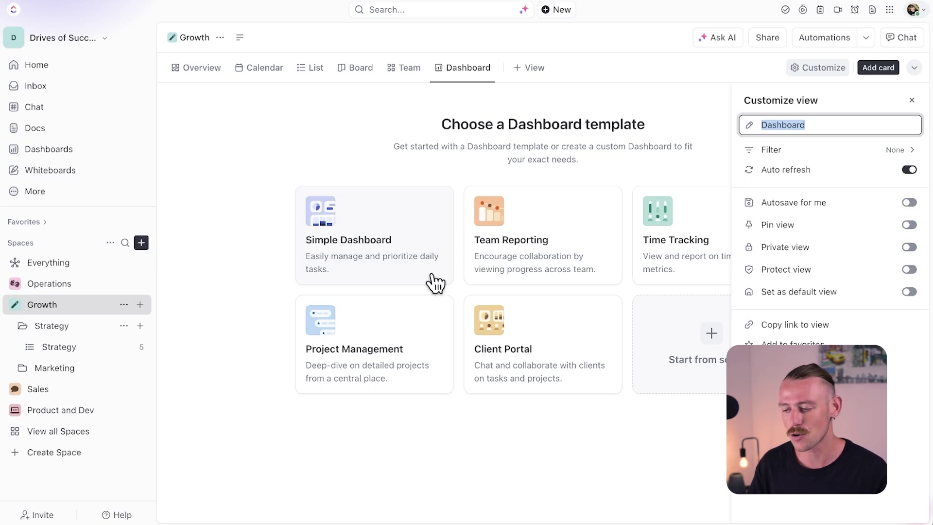
Step: Create a Simple Dashboard using Growth, with its Strategy and Marketing folders, as data source
left_click(421, 267)
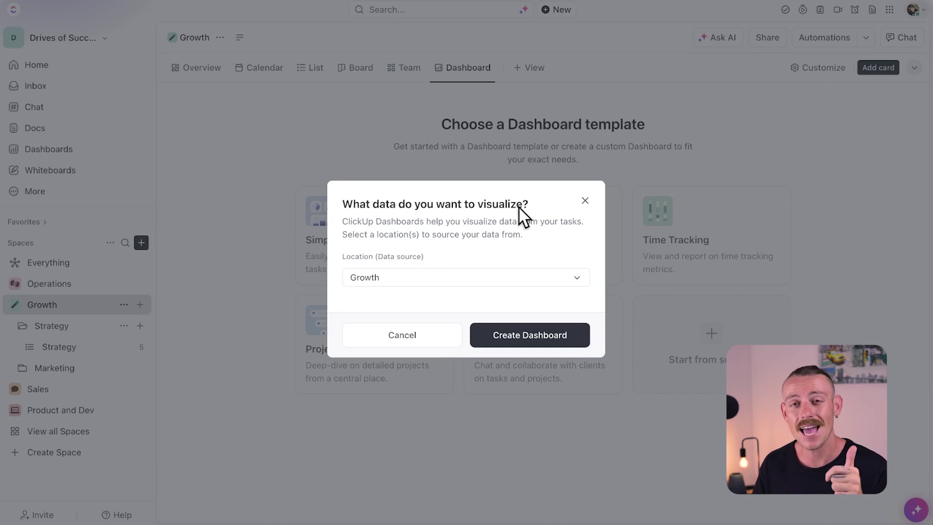
left_click(576, 280)
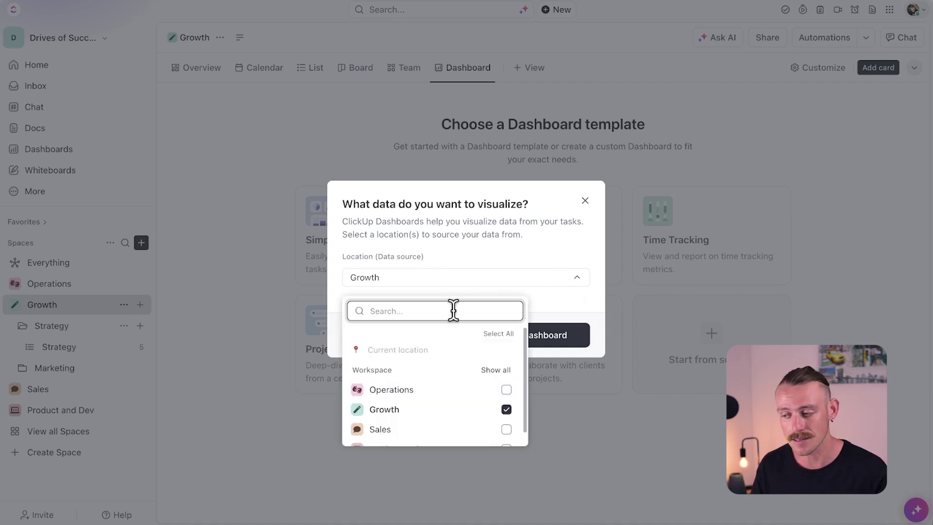
left_click(358, 410)
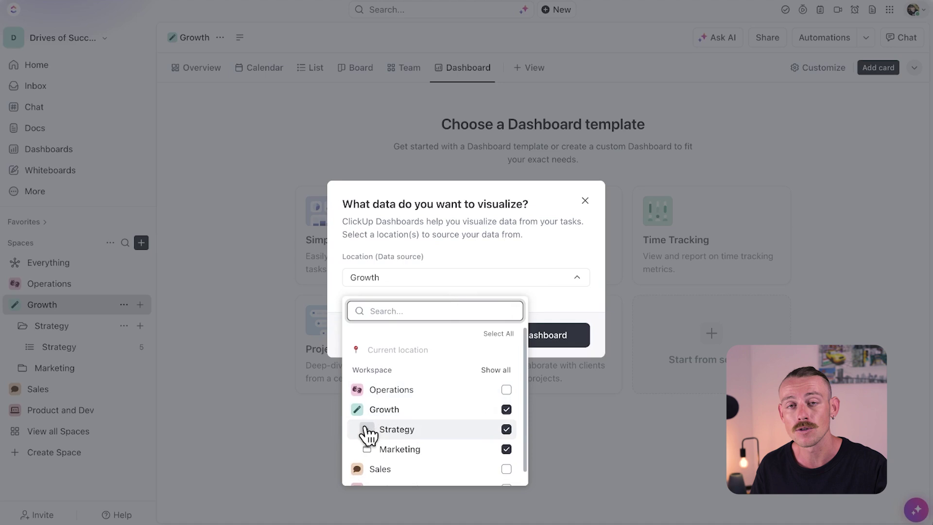
left_click(367, 430)
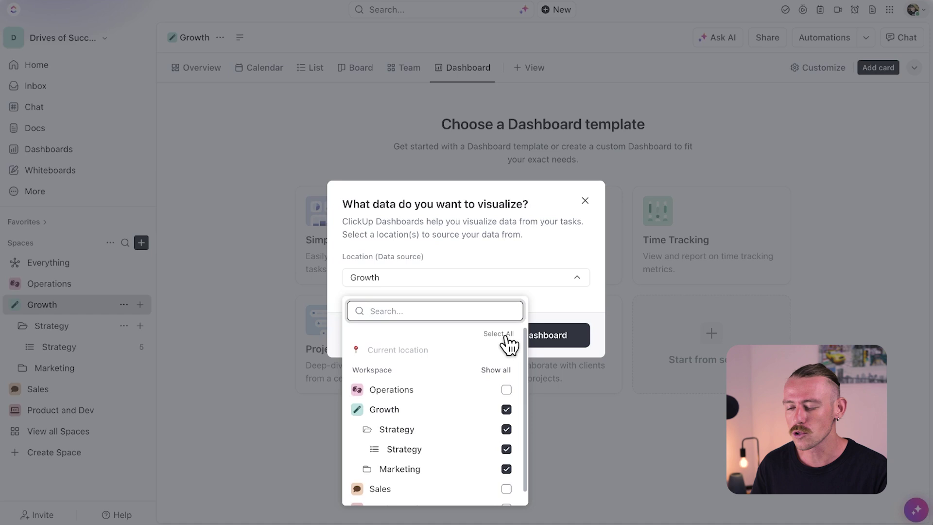
left_click(565, 316)
left_click(570, 335)
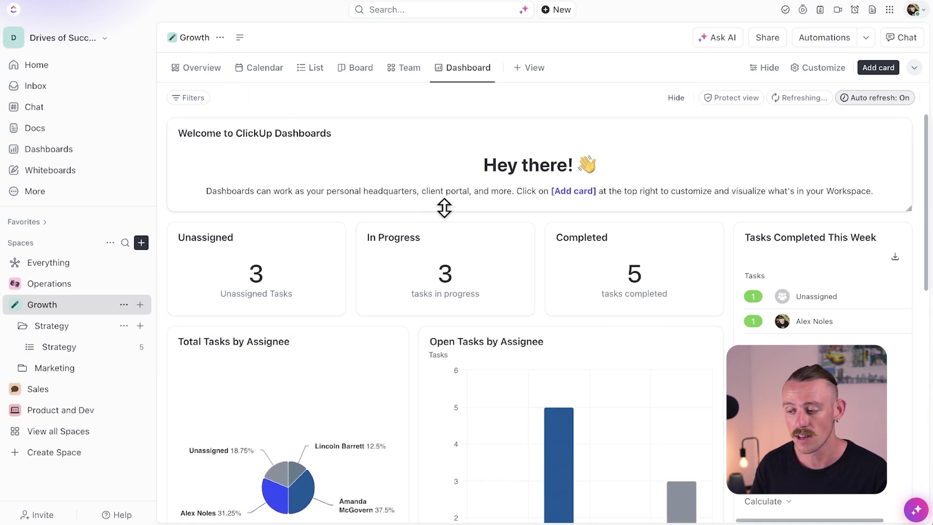
scroll(479, 298, "down", 1)
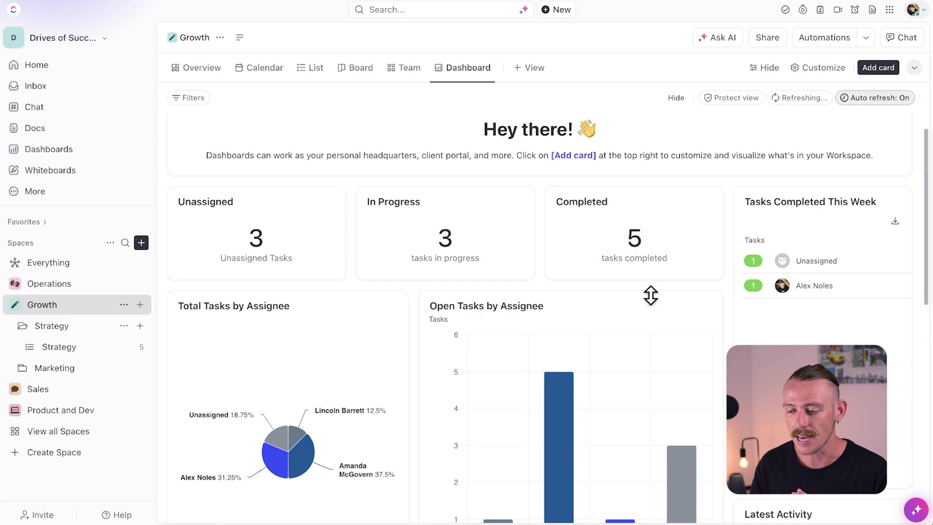
scroll(658, 313, "down", 2)
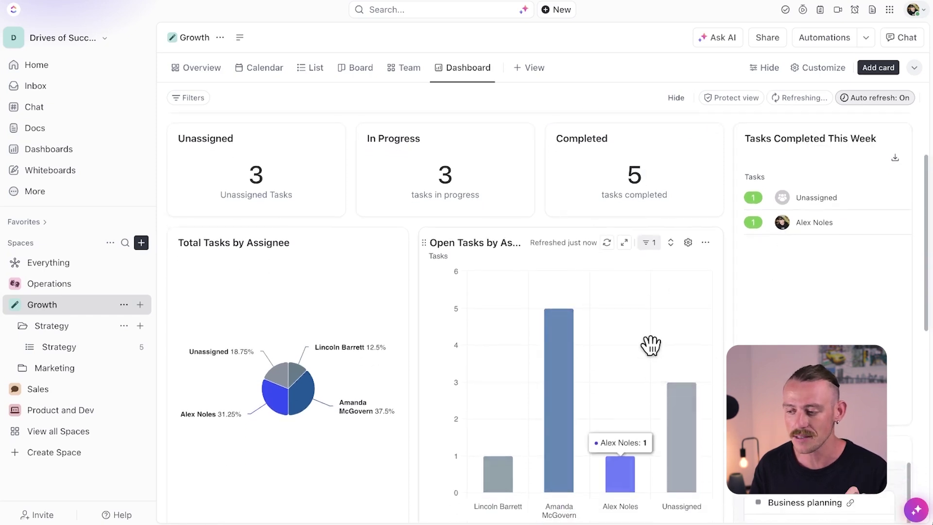
scroll(583, 355, "down", 4)
scroll(319, 355, "down", 4)
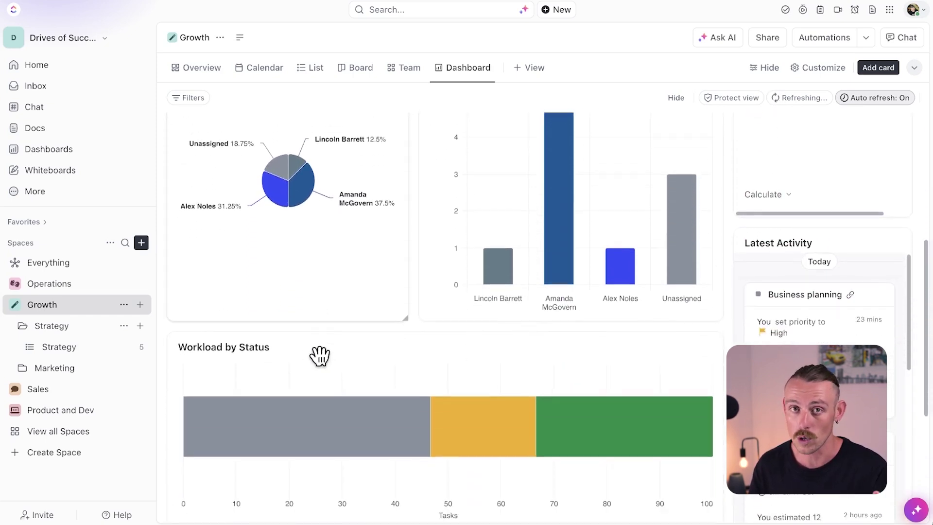
scroll(469, 410, "down", 4)
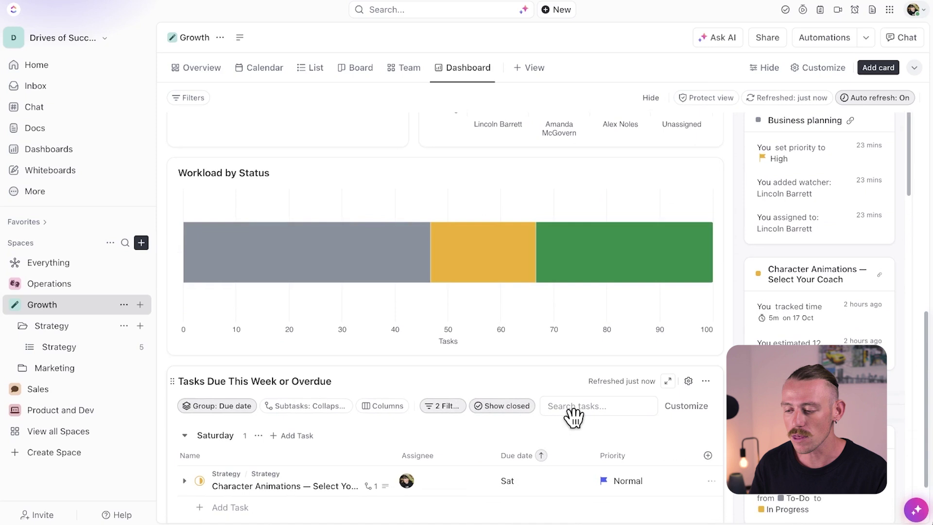
scroll(573, 416, "up", 12)
scroll(573, 417, "up", 2)
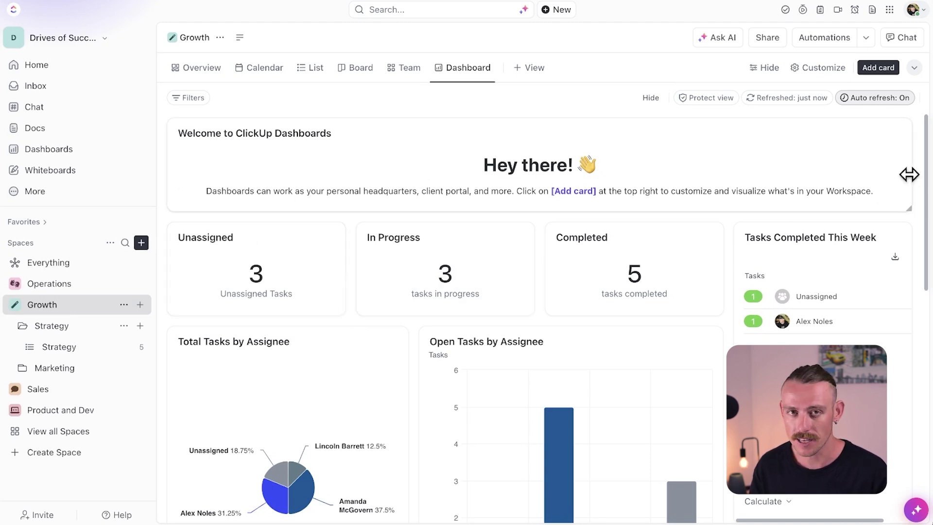
Step: Narrow the welcome card and place a shortened Tasks Completed This Week card beside it
left_click_drag(899, 176, 721, 163)
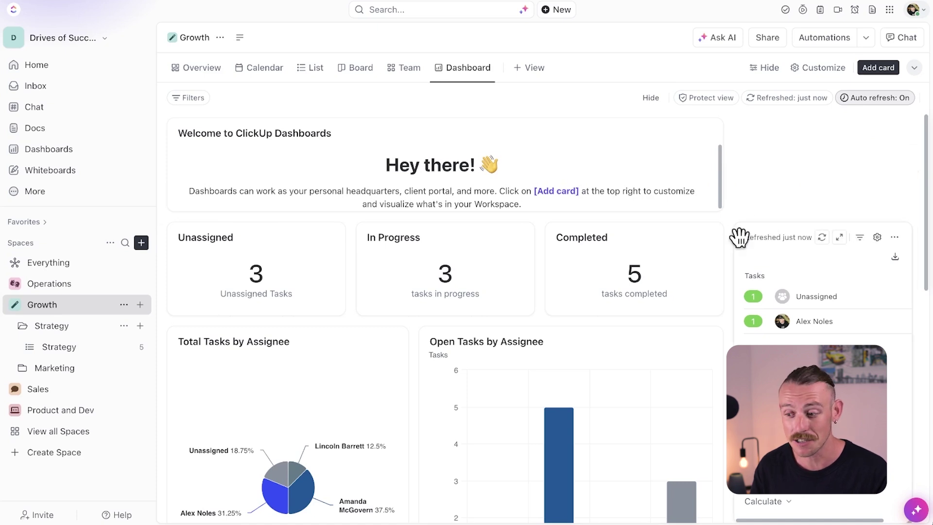
left_click_drag(740, 238, 738, 136)
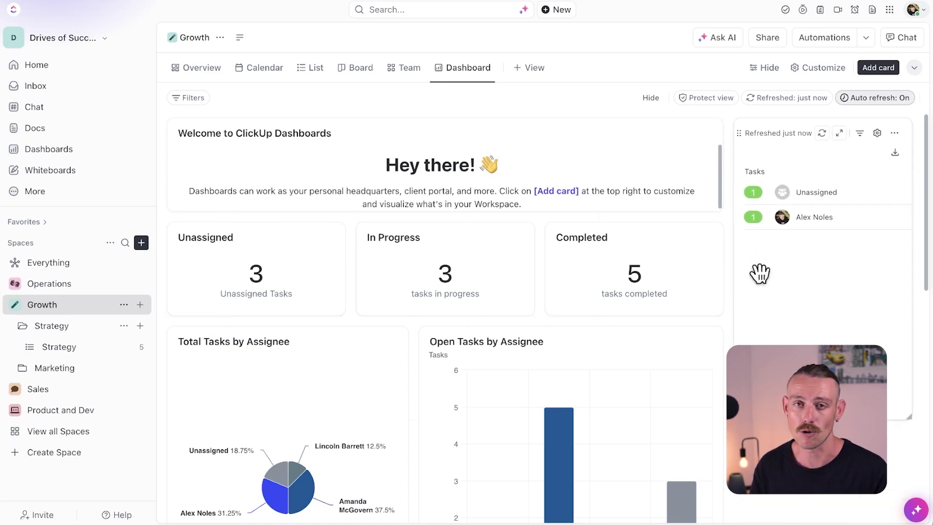
left_click_drag(796, 417, 796, 313)
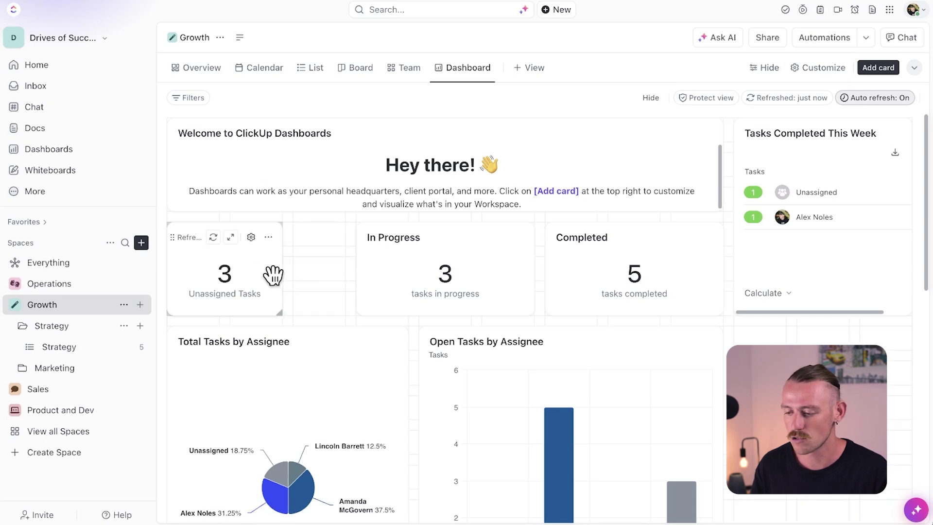
Step: Move In Progress beside Unassigned and narrow it and the Completed card
left_click_drag(365, 242, 312, 235)
left_click_drag(475, 262, 407, 253)
left_click_drag(546, 260, 435, 253)
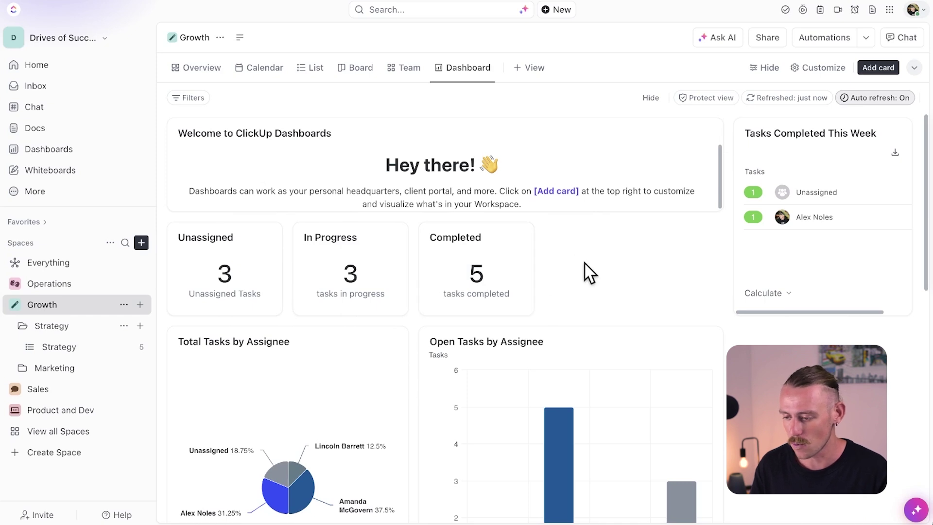
Step: Duplicate the Completed card, producing a second card that shows 5
mouse_move(485, 253)
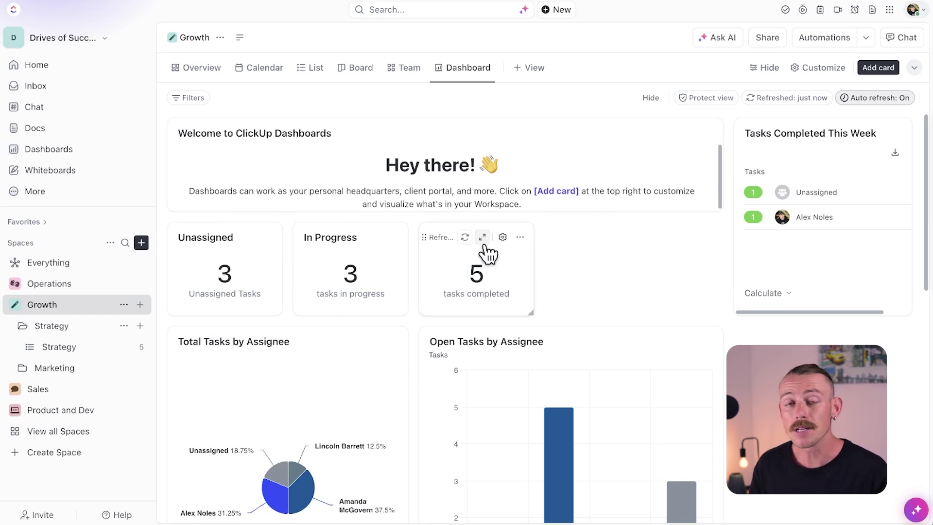
left_click(519, 242)
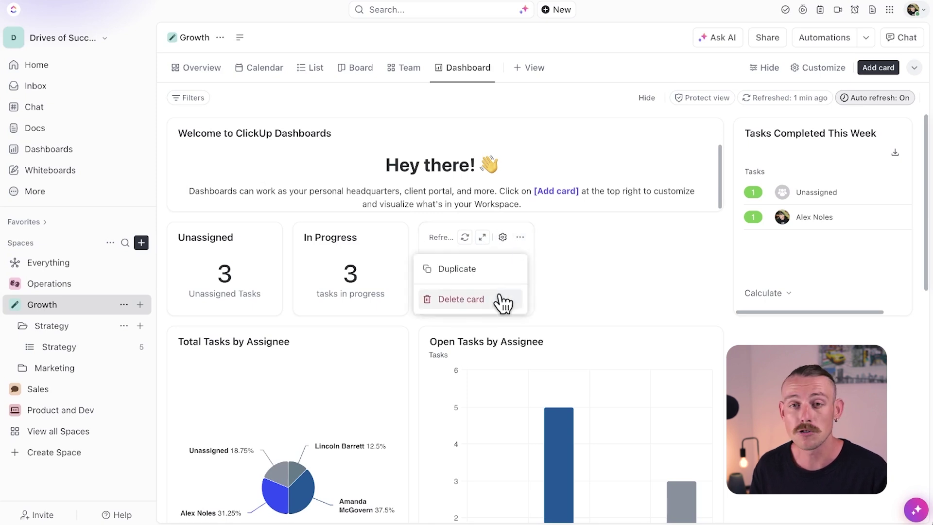
left_click(506, 270)
scroll(501, 266, "down", 2)
scroll(588, 226, "up", 1)
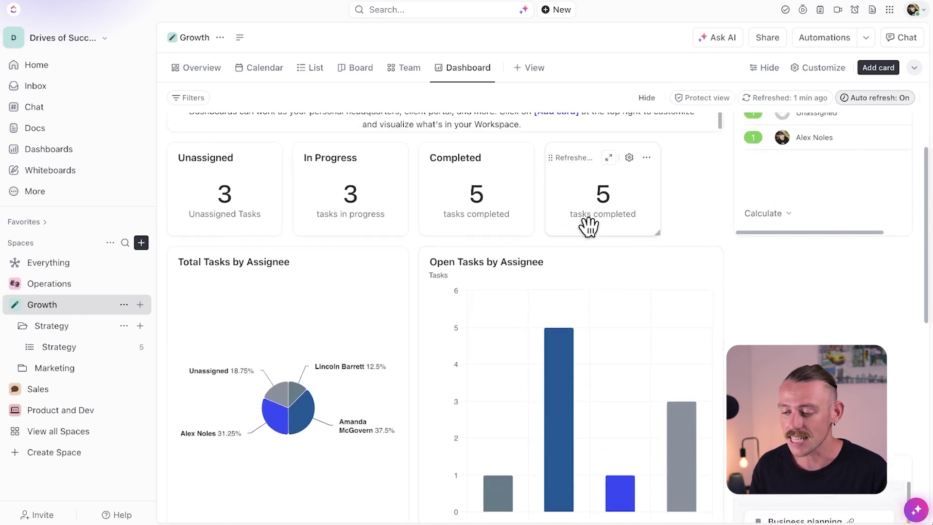
Step: Rename the duplicate 'All Tasks Completed', include subtasks, and save it
left_click(629, 158)
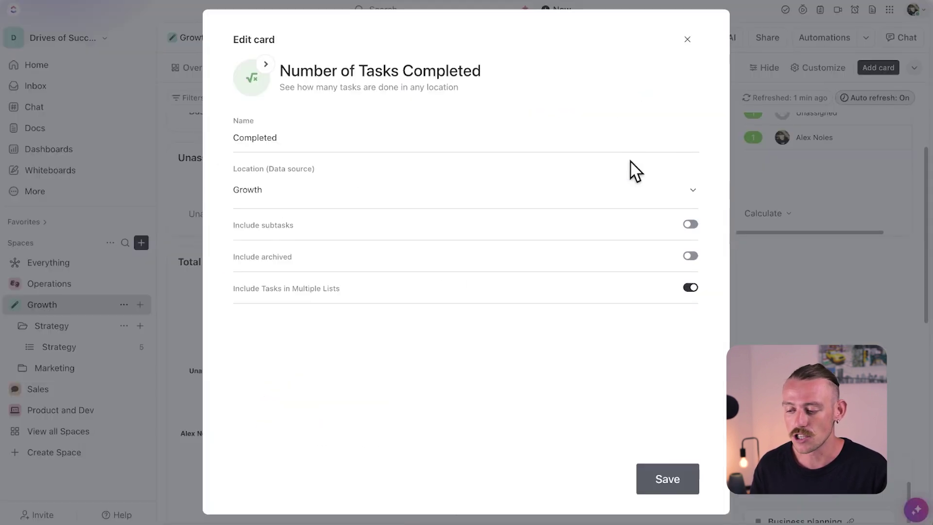
left_click(362, 140)
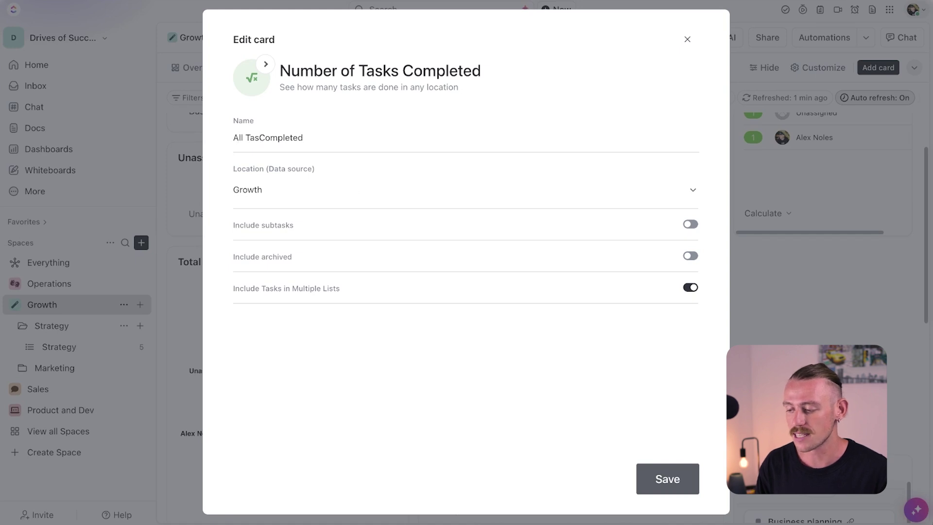
left_click(321, 194)
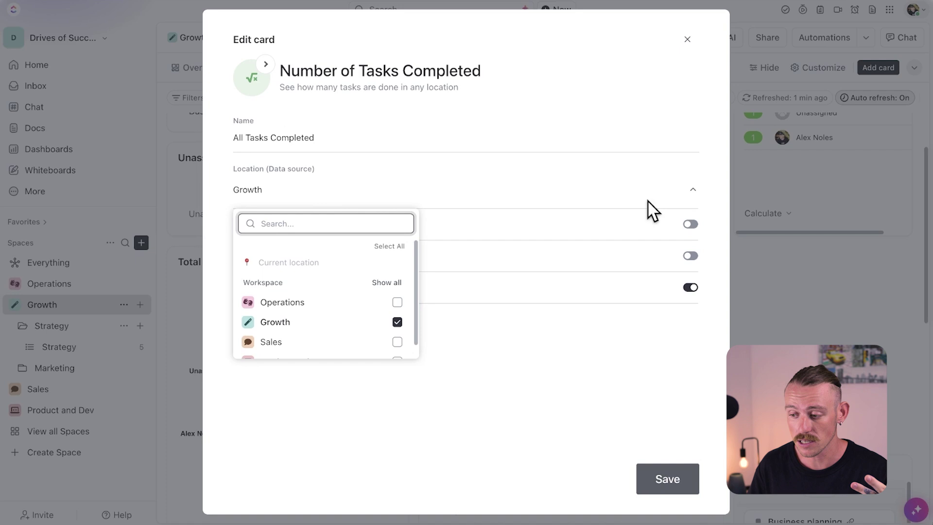
left_click(717, 202)
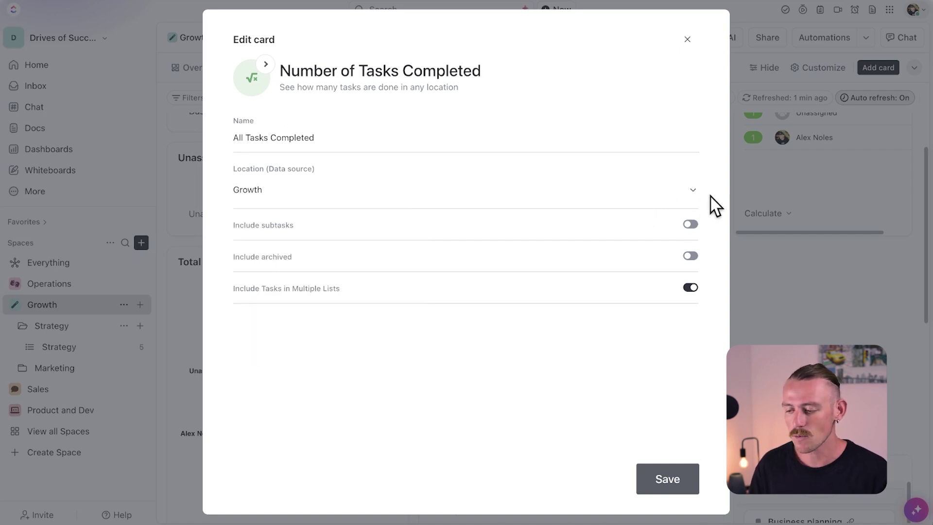
left_click(691, 225)
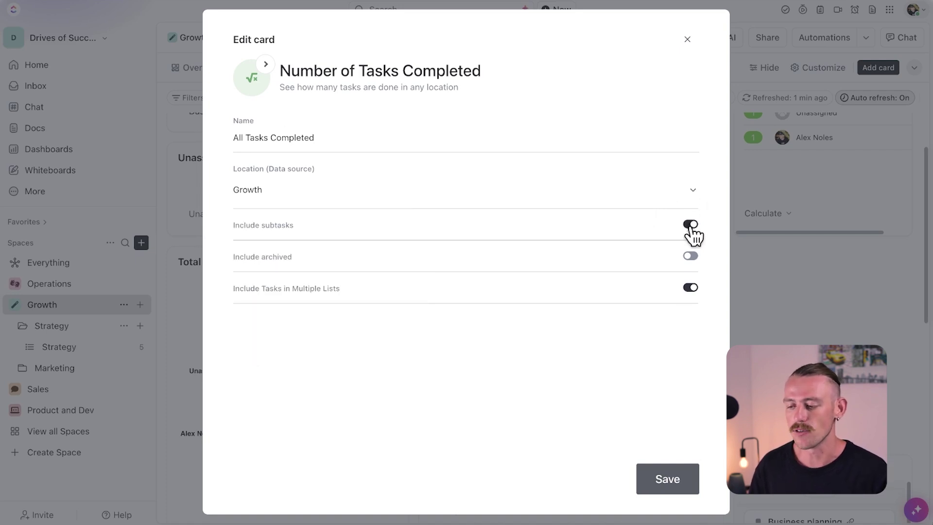
left_click(681, 481)
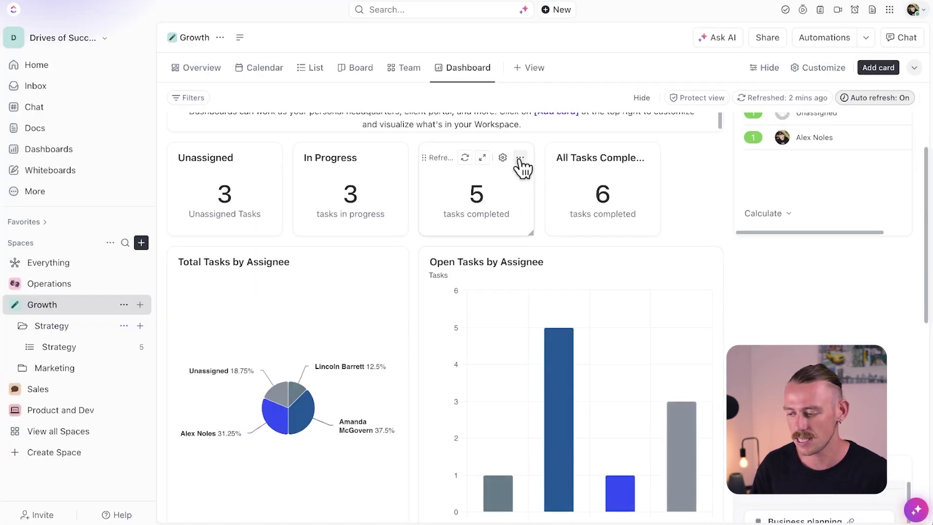
Step: Start renaming the original Completed card, typing 'Pa'
left_click(504, 158)
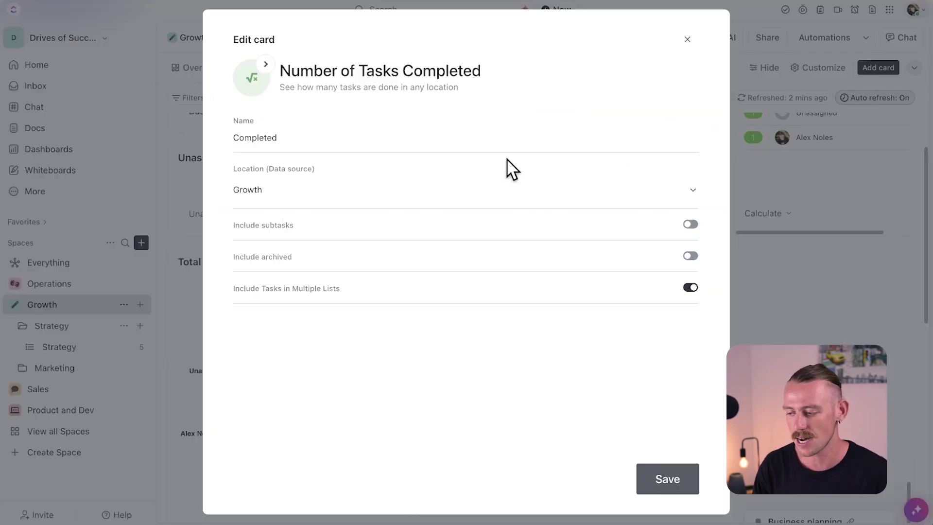
left_click(234, 139)
type("Pa")
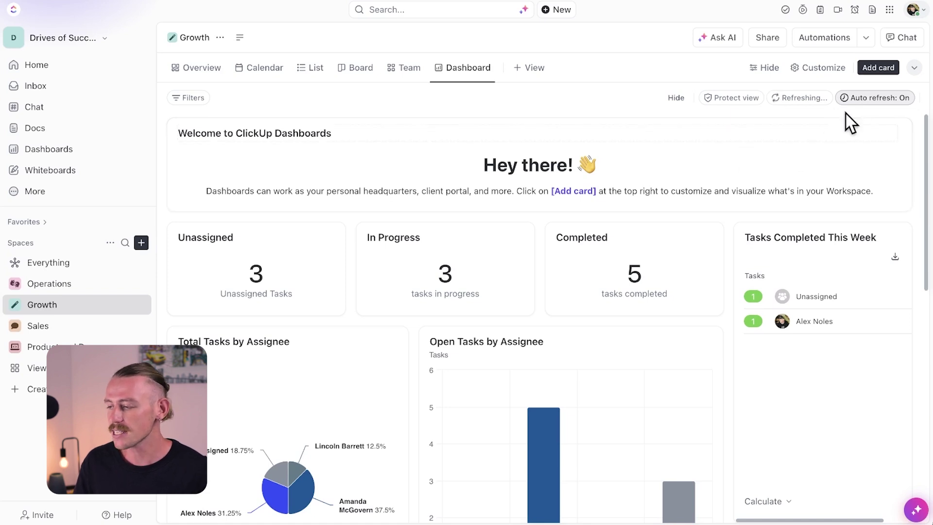
left_click(877, 71)
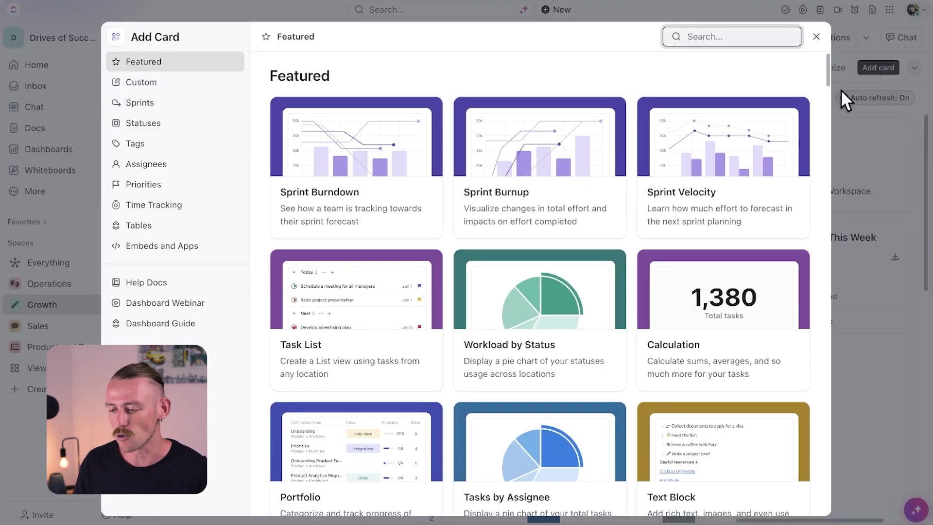
scroll(695, 209, "down", 4)
scroll(696, 210, "down", 15)
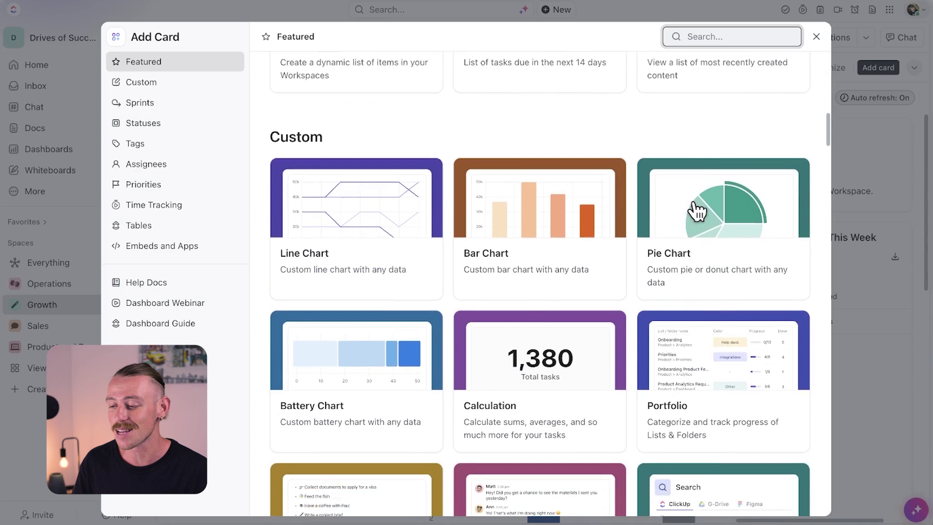
left_click(171, 70)
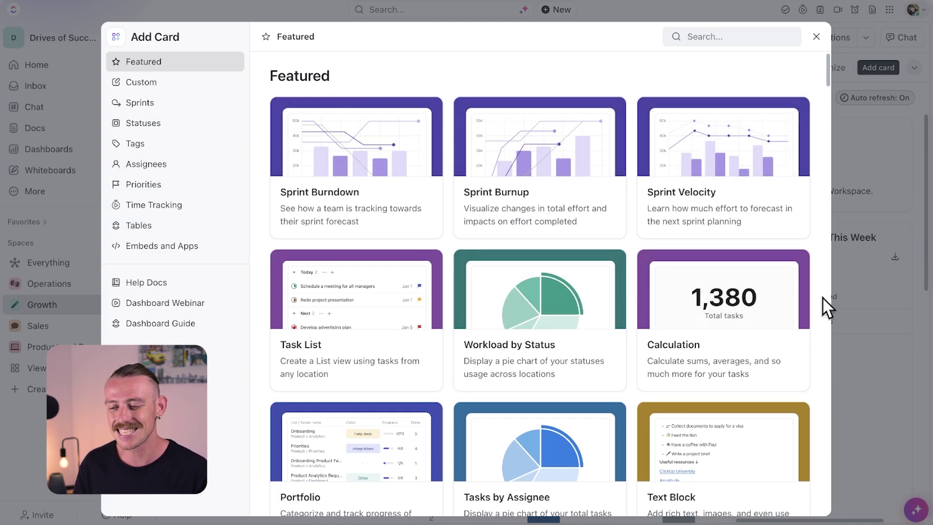
left_click(862, 295)
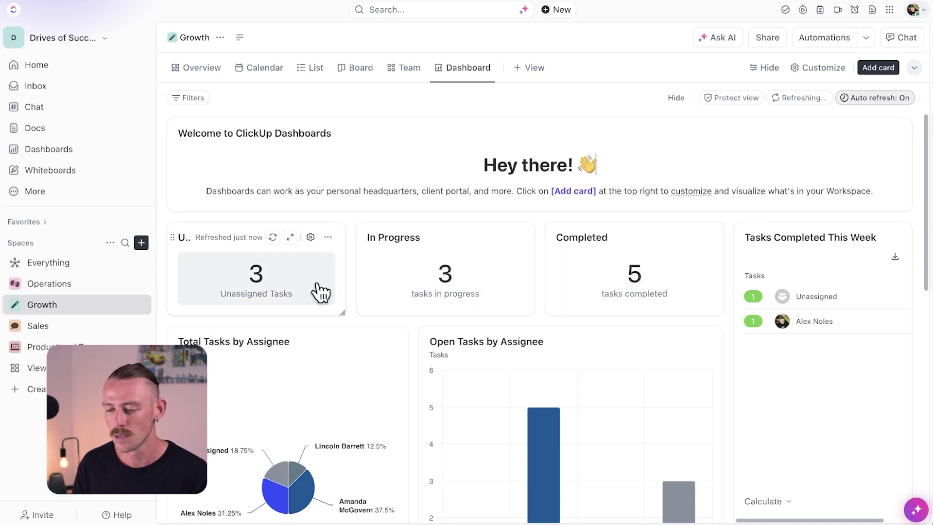
scroll(264, 280, "down", 3)
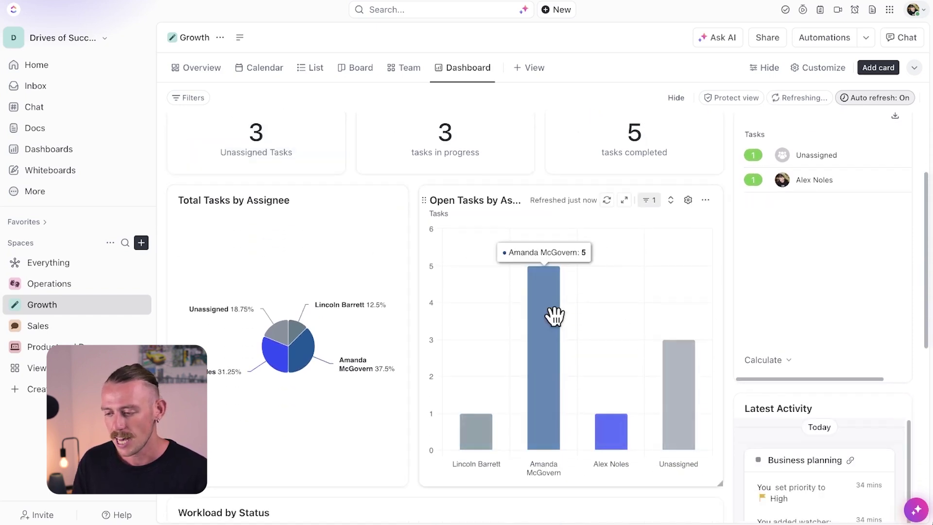
scroll(350, 316, "down", 3)
scroll(349, 319, "down", 1)
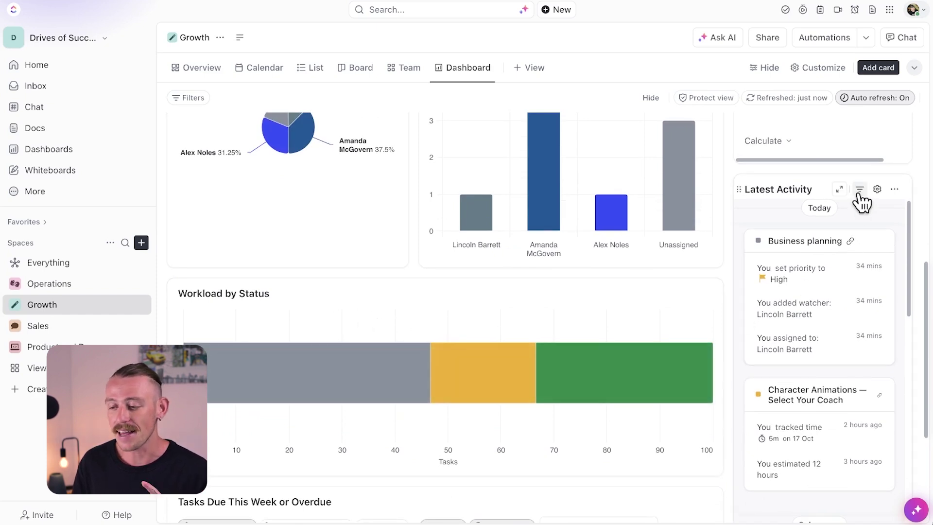
left_click(860, 190)
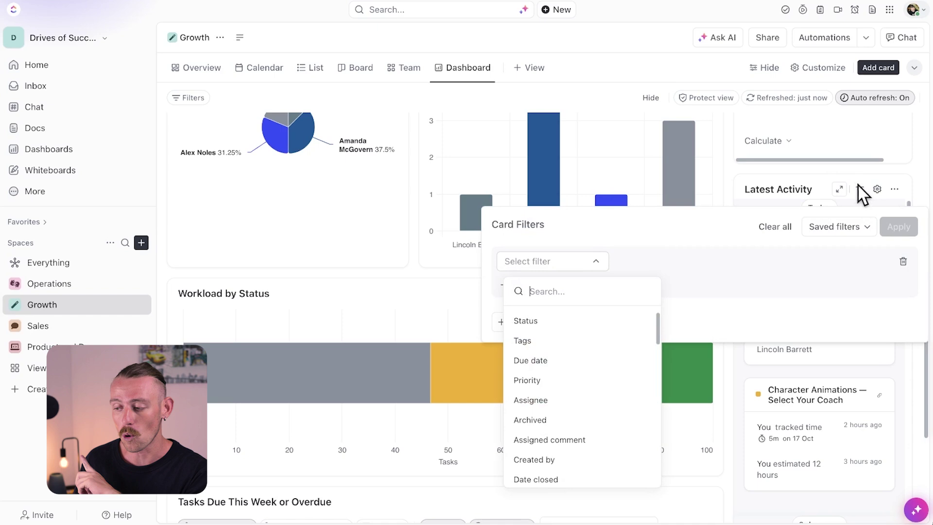
key("Escape")
key("Escape")
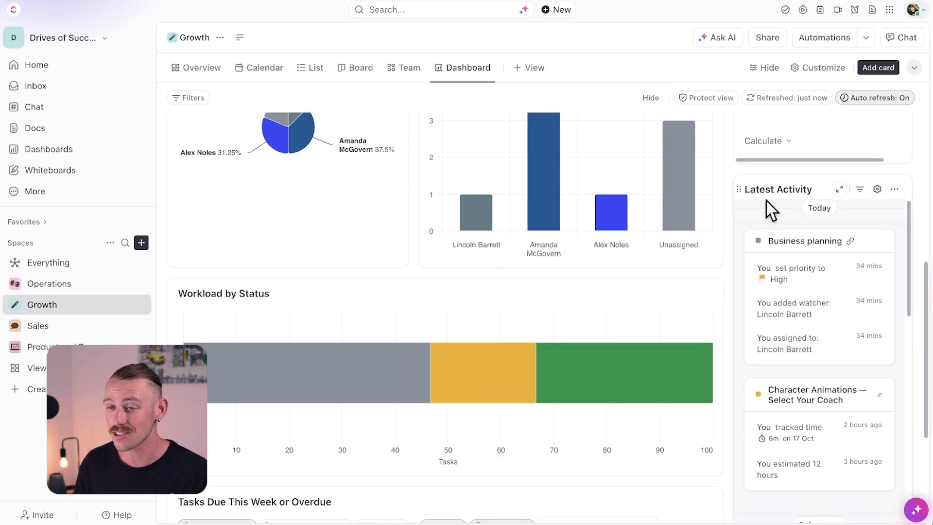
scroll(678, 354, "down", 3)
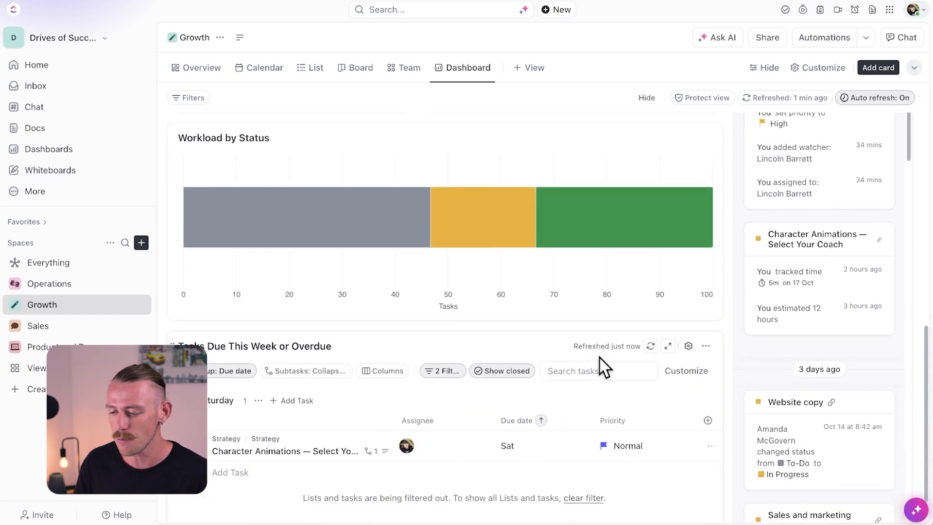
scroll(602, 367, "down", 2)
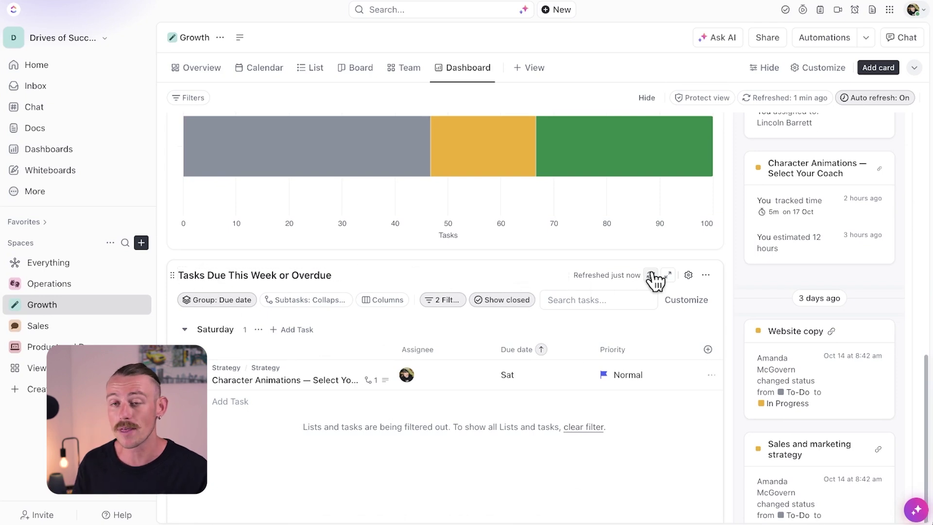
scroll(655, 281, "up", 5)
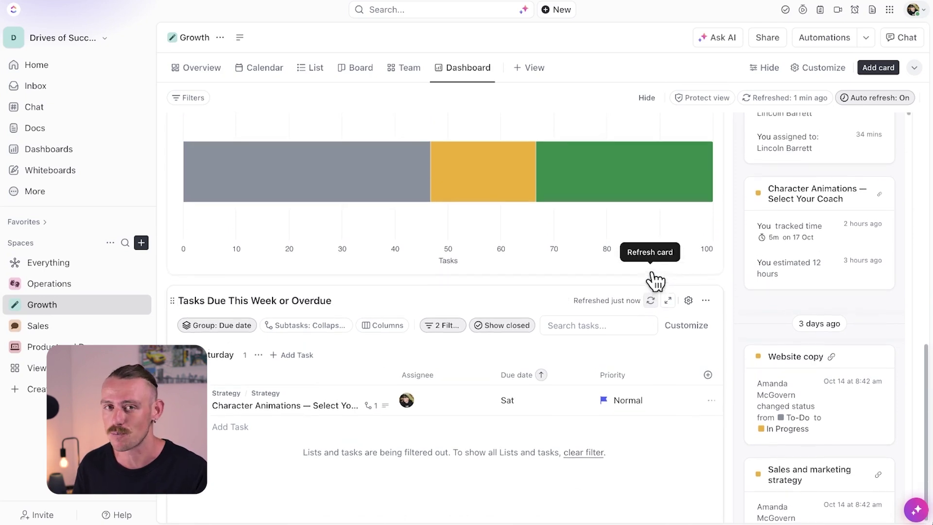
scroll(655, 281, "up", 9)
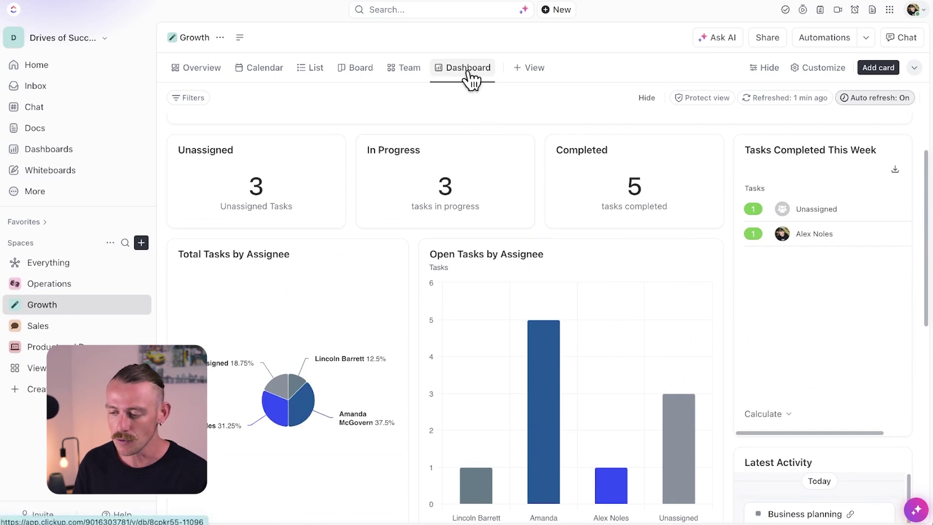
Step: Pin the Growth Dashboard view and make it the default view
mouse_move(471, 79)
left_mouse_down()
mouse_move(327, 80)
mouse_move(478, 76)
left_mouse_up()
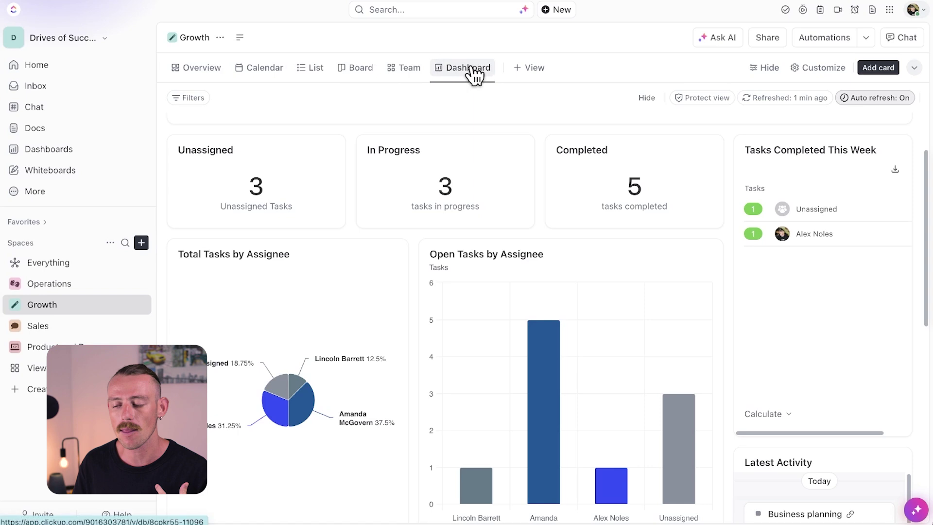
left_click(491, 78)
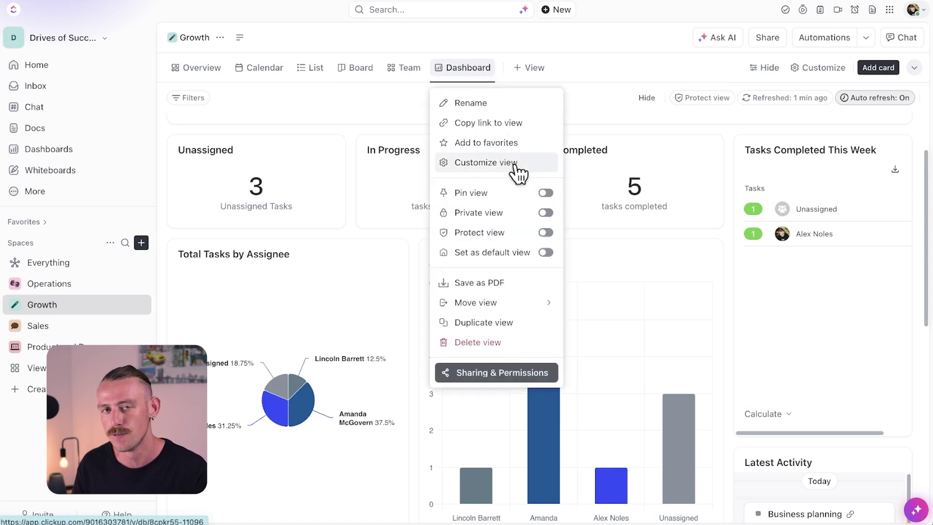
left_click(546, 193)
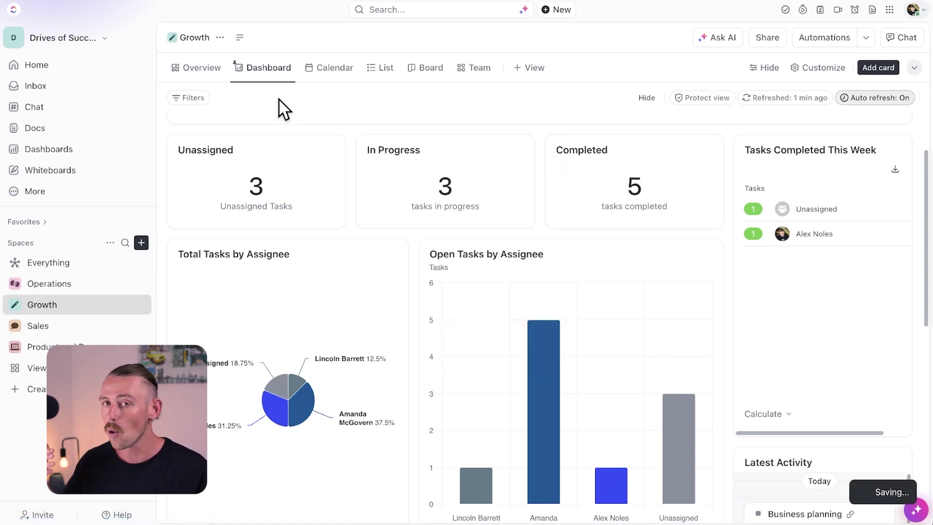
left_click(266, 77)
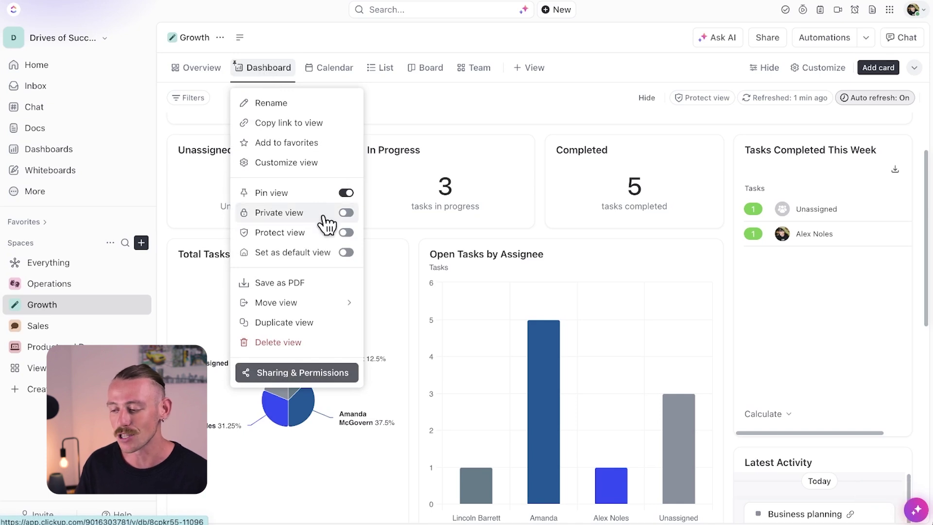
left_click(346, 253)
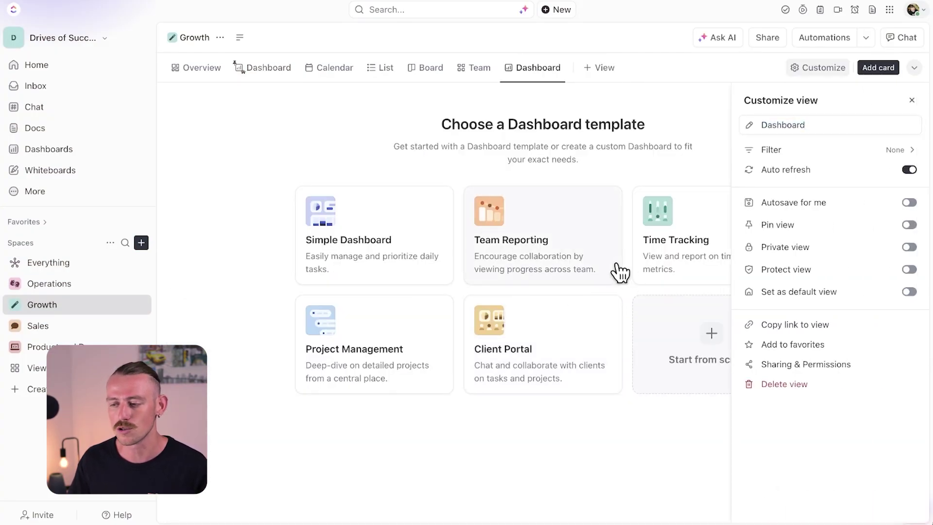
Step: Create the new dashboard from a task summary template and review its cards
left_click(617, 265)
left_click(569, 335)
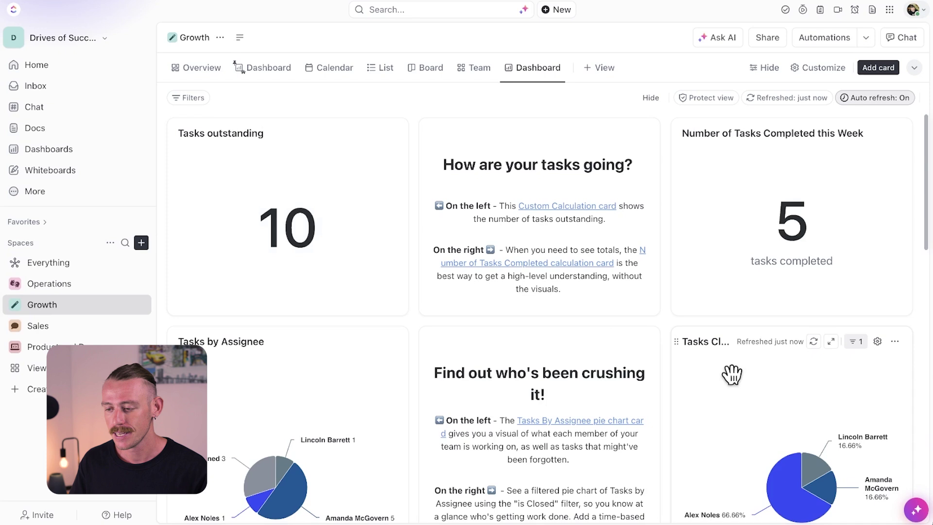
scroll(755, 407, "down", 3)
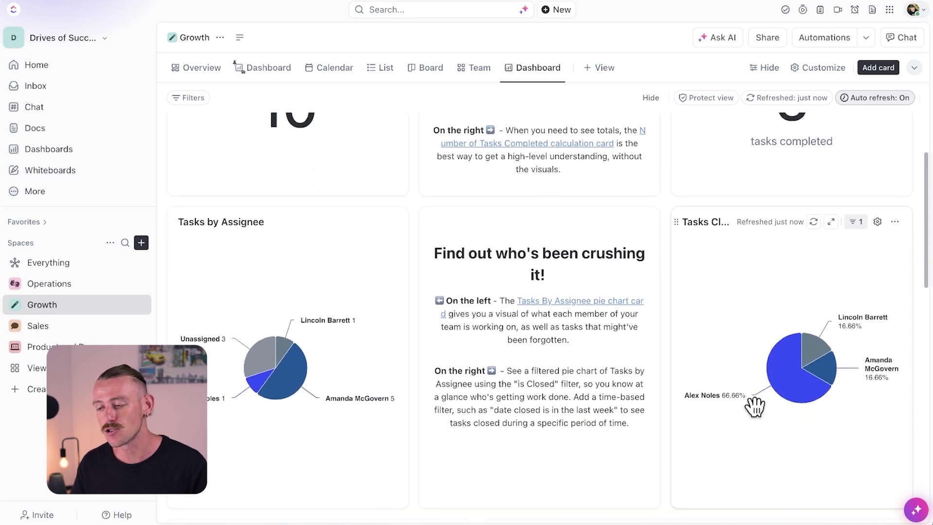
scroll(755, 406, "down", 6)
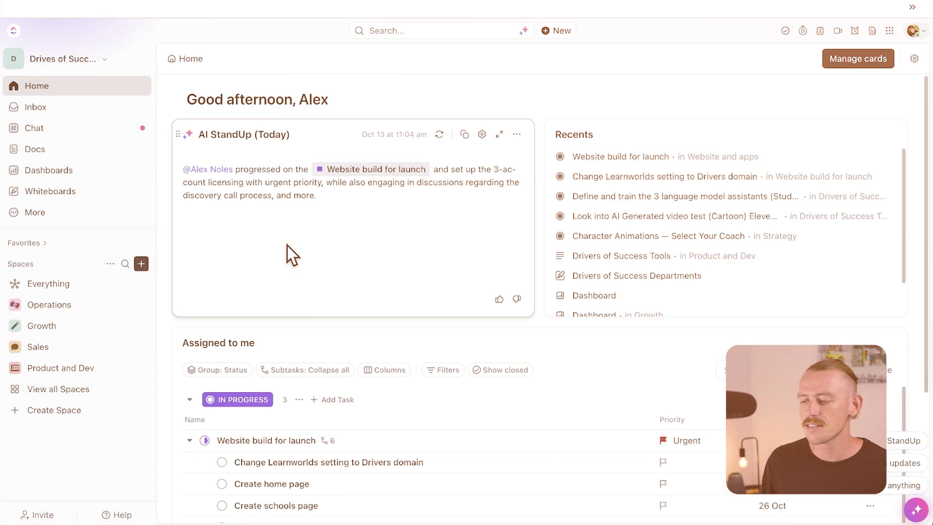
Step: Add a Dashboard view to Product and Dev from the Time Tracking template
left_click(68, 369)
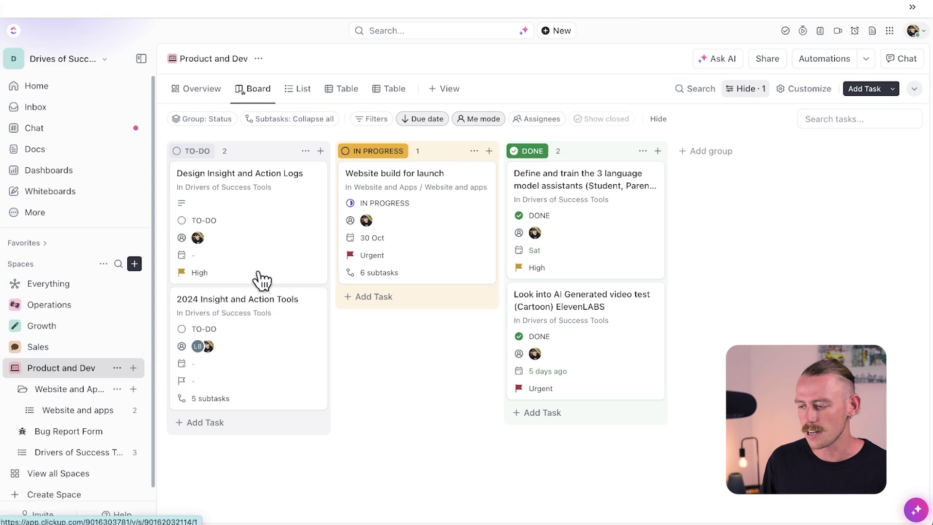
left_click(445, 90)
left_click(632, 326)
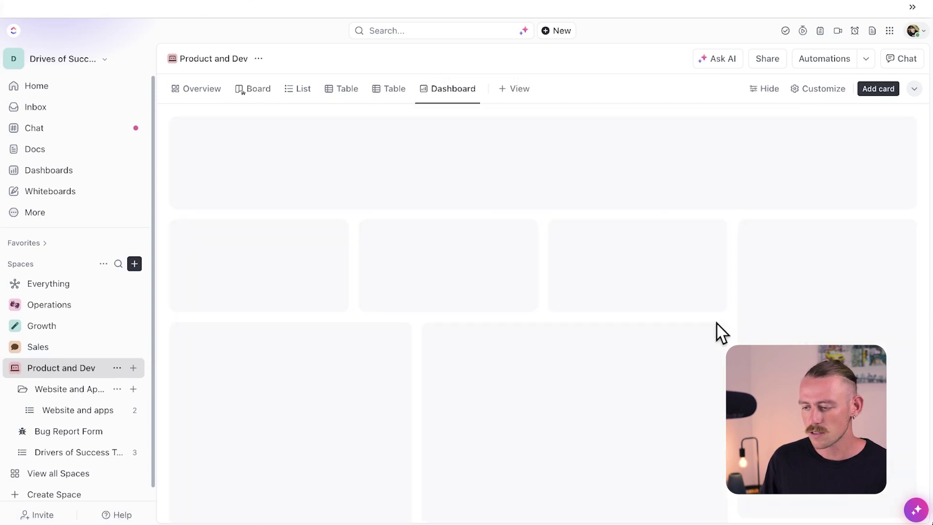
left_click(684, 289)
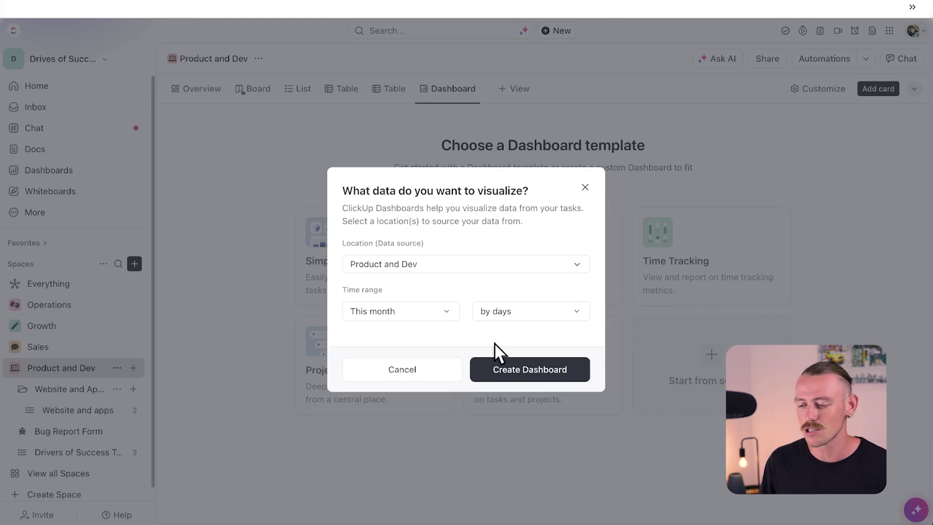
left_click(541, 370)
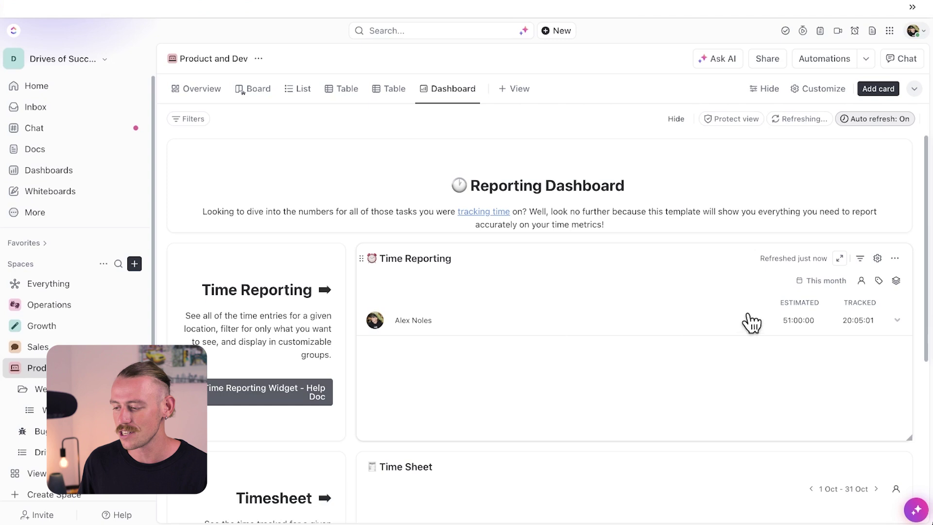
Step: Check the Time Reporting time range unchanged, then open the Time Reporting text card's settings
left_click(826, 281)
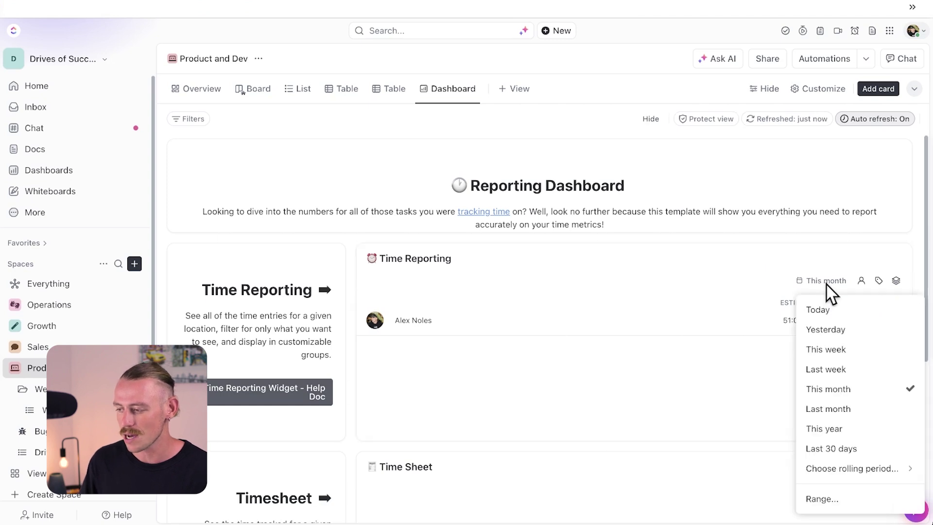
left_click(827, 282)
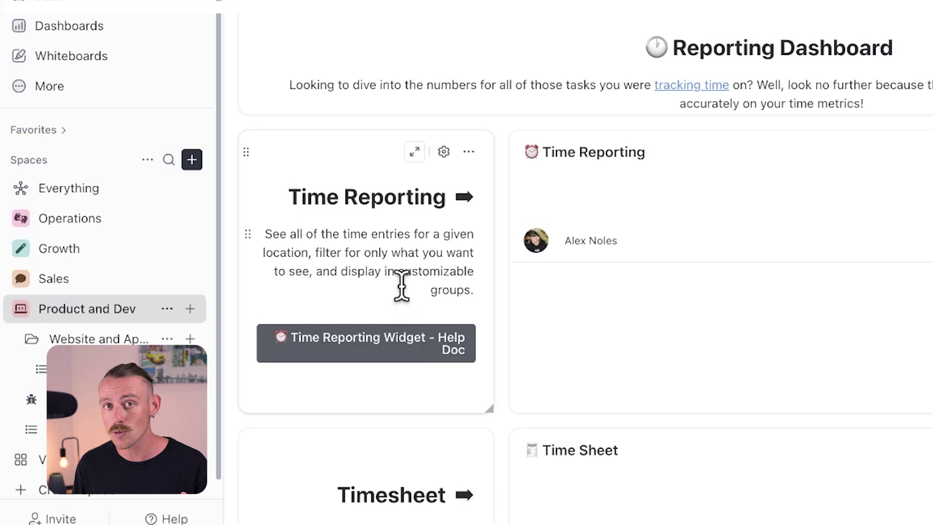
left_click(443, 152)
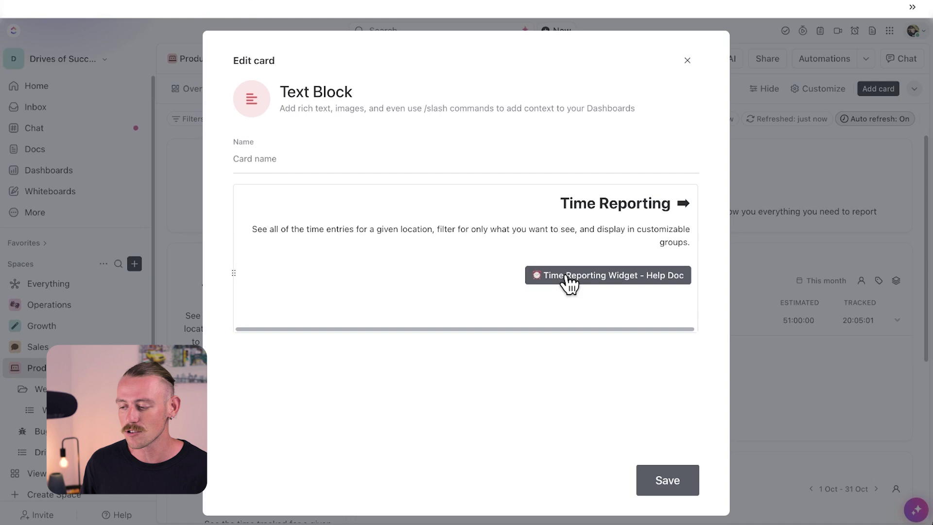
Step: Dismiss the Text Block editor unsaved, revealing 51:00:00 estimated and 20:05:01 tracked
left_click(778, 195)
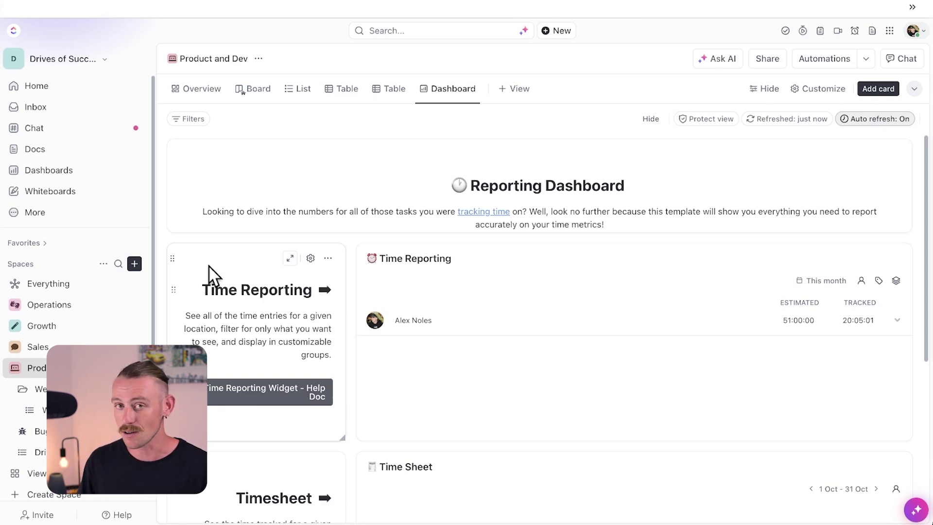
Step: Browse Home's Add Cards panel, then go back to the Product and Dev task board
left_click(112, 100)
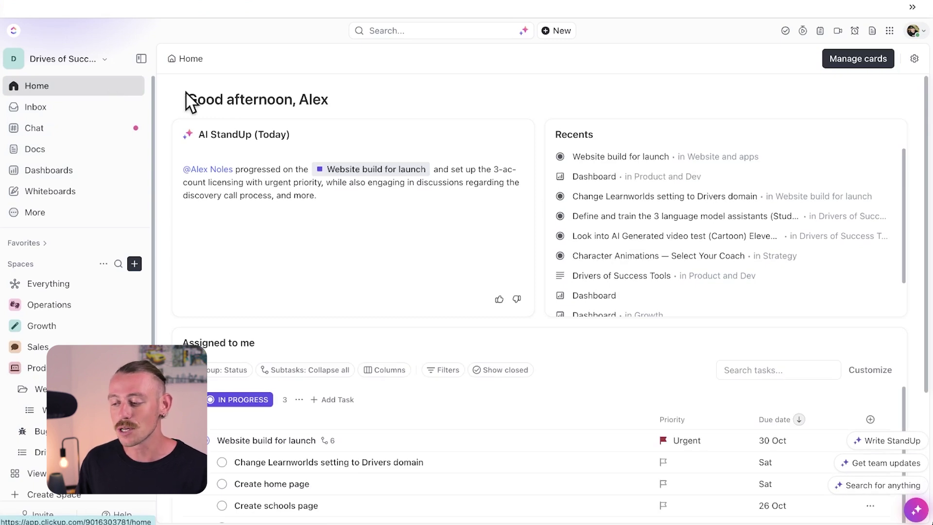
left_click(849, 71)
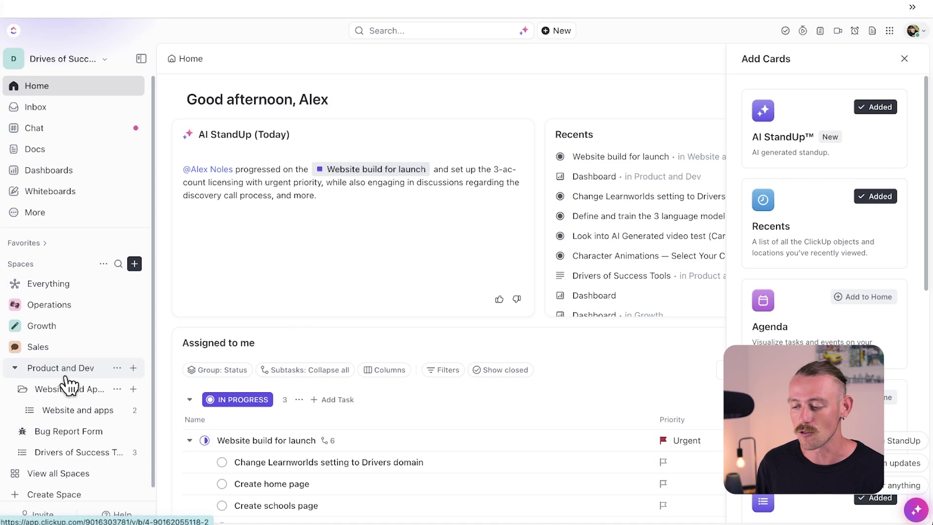
left_click(65, 376)
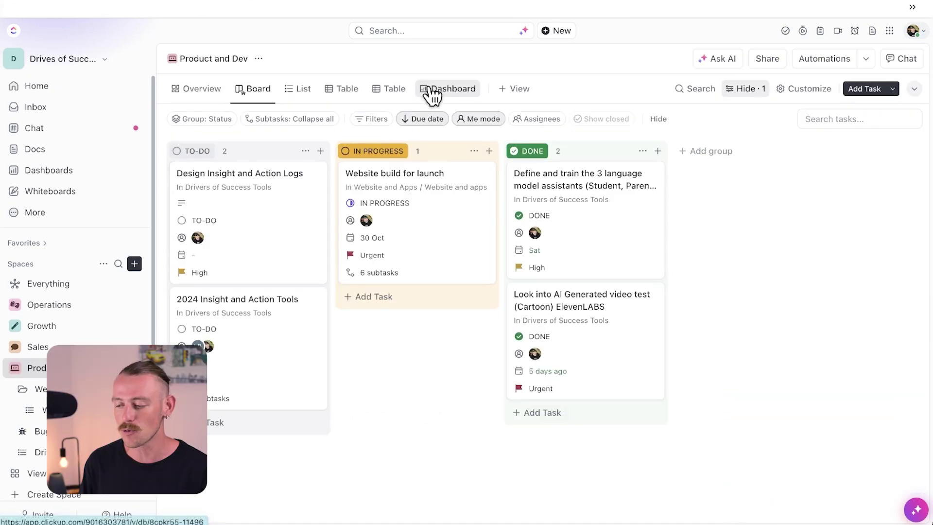
Step: From the Dashboards hub, create a Time Tracking dashboard with every space as its location
left_click(430, 92)
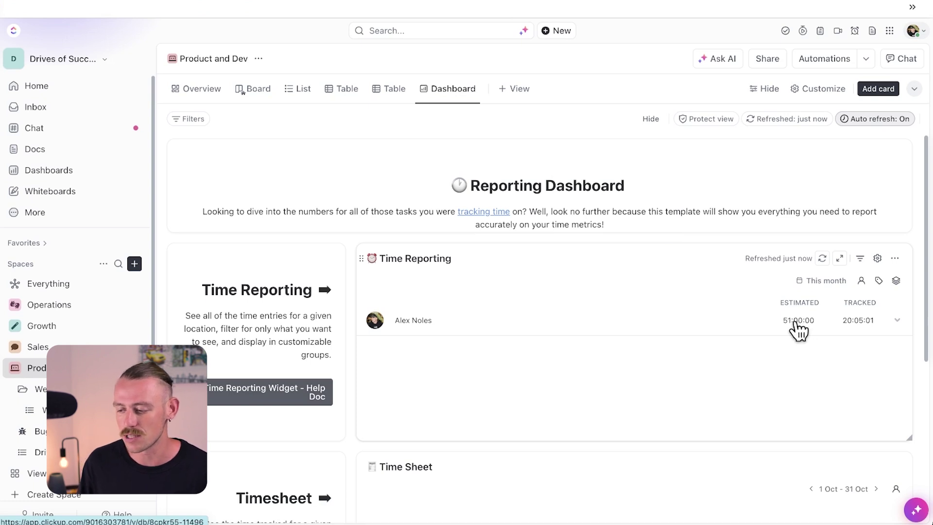
left_click(83, 170)
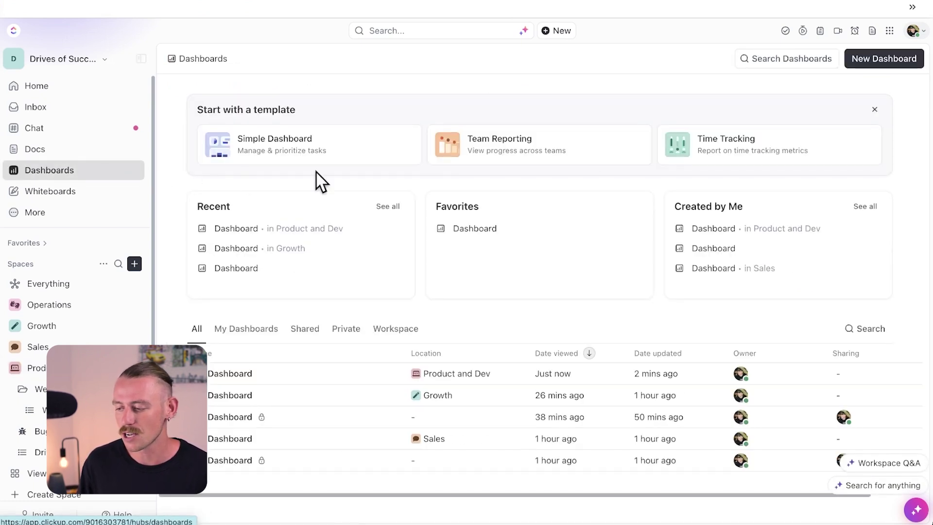
left_click(875, 60)
left_click(752, 210)
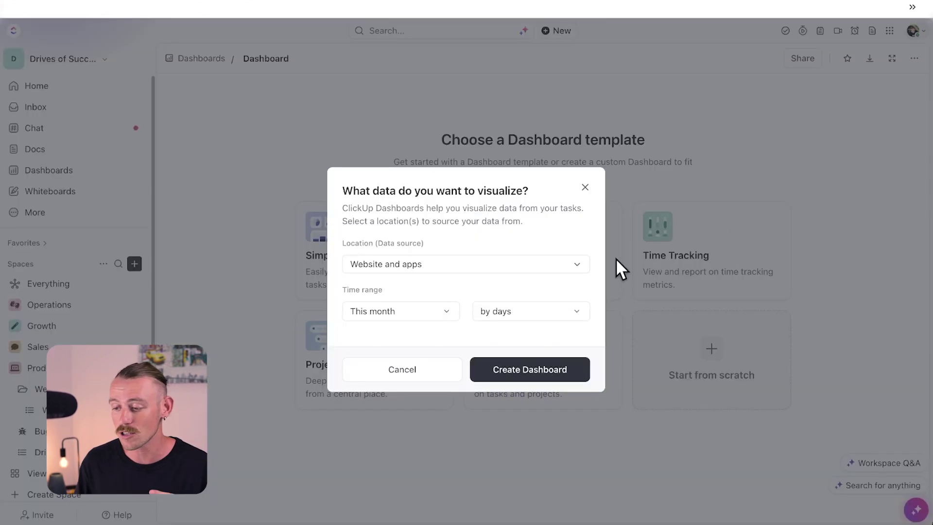
left_click(562, 267)
left_click(508, 320)
left_click(537, 346)
left_click(555, 370)
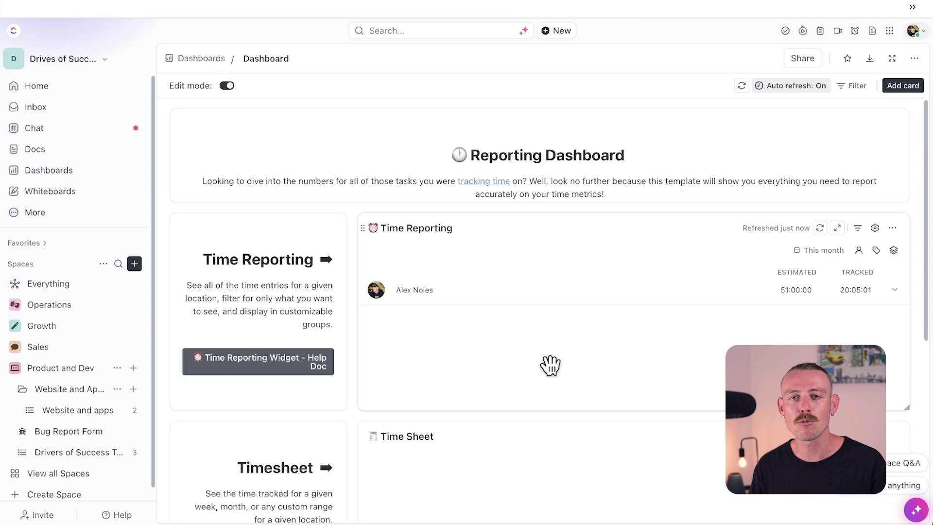
Step: Compare with the Product and Dev dashboard view, then open the Website and apps list
left_click(60, 368)
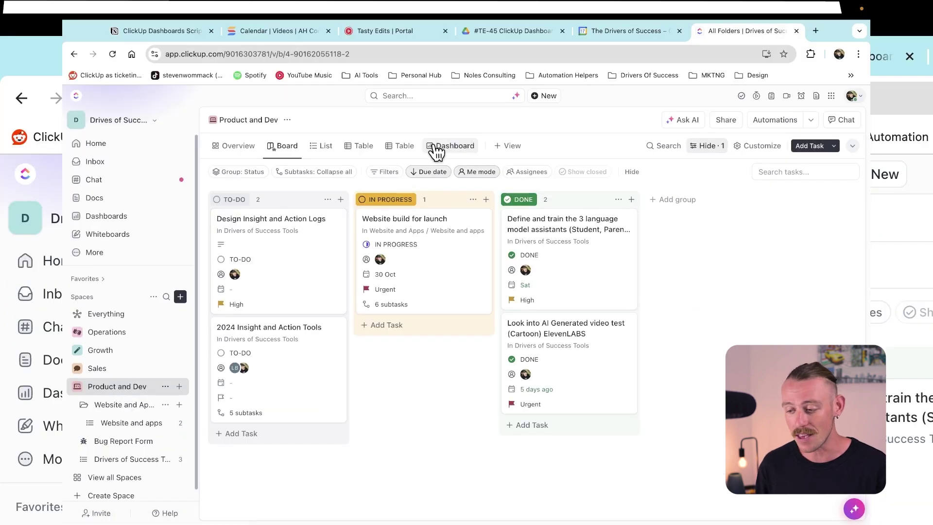
left_click(437, 150)
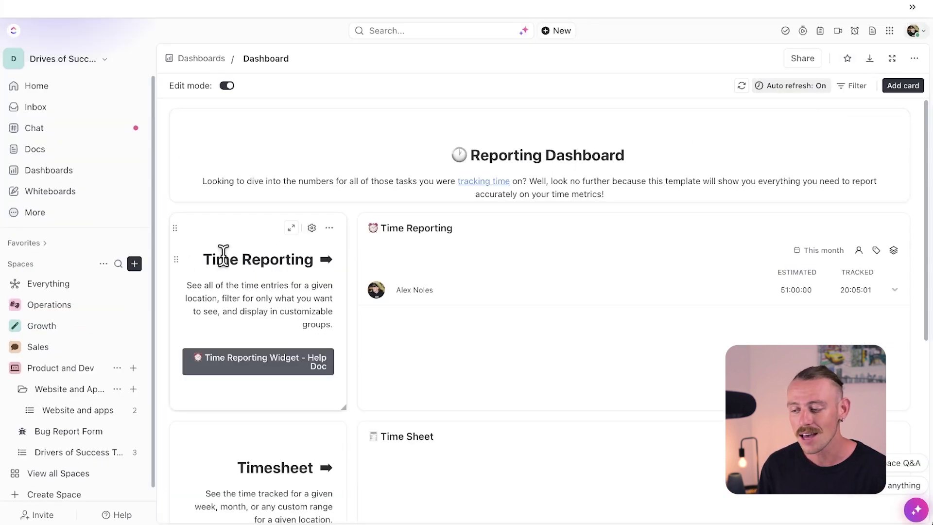
left_click(55, 411)
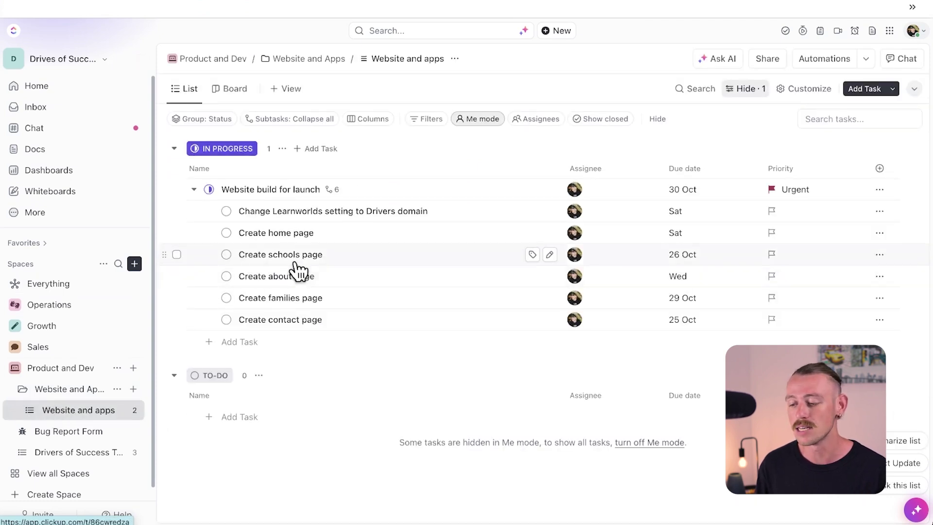
Step: Log a 1m time entry on Website build for launch by starting and stopping its timer
left_click(402, 193)
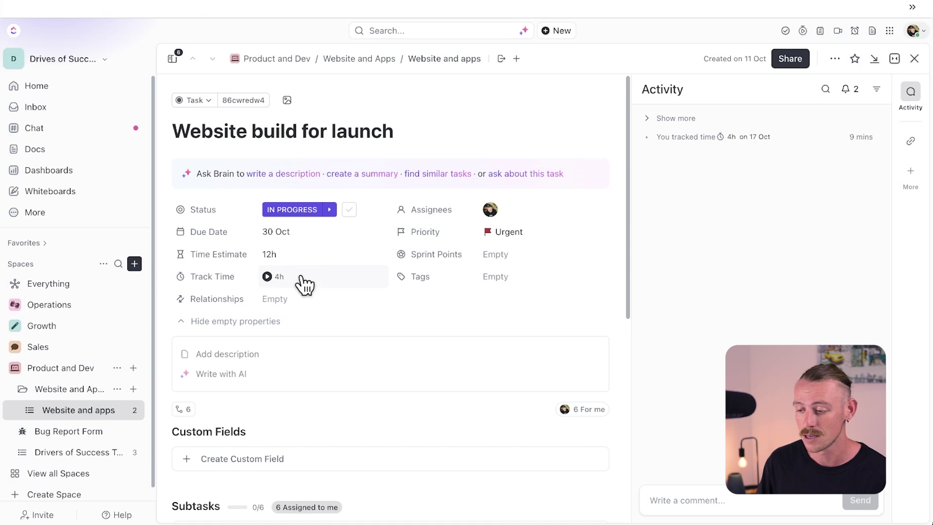
left_click(268, 278)
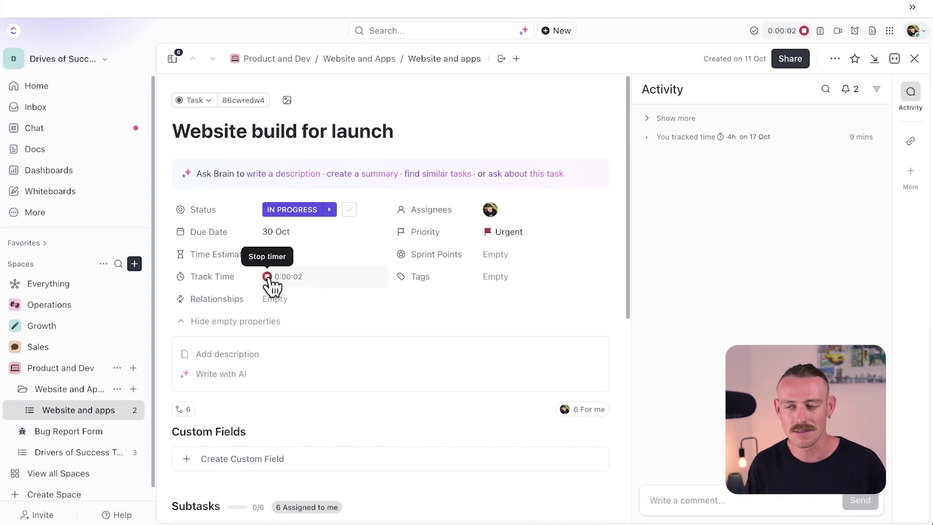
left_click(268, 278)
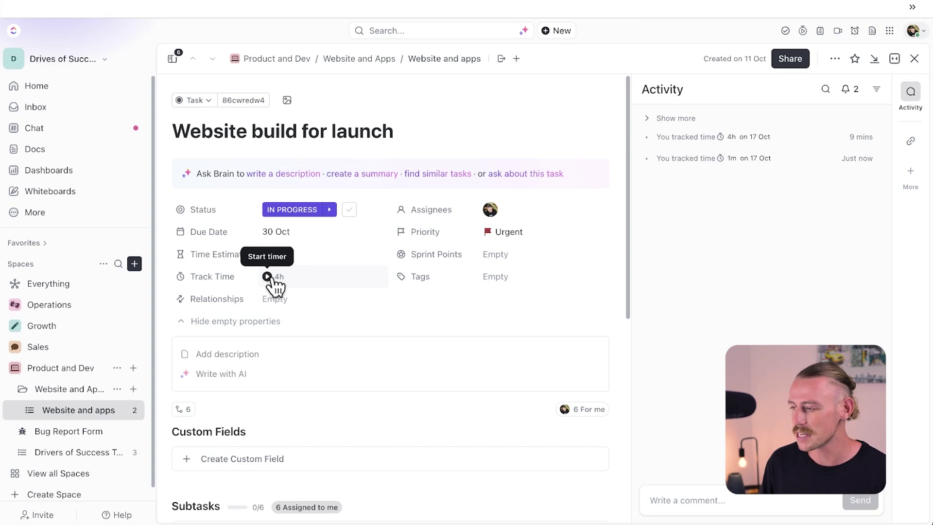
left_click(890, 32)
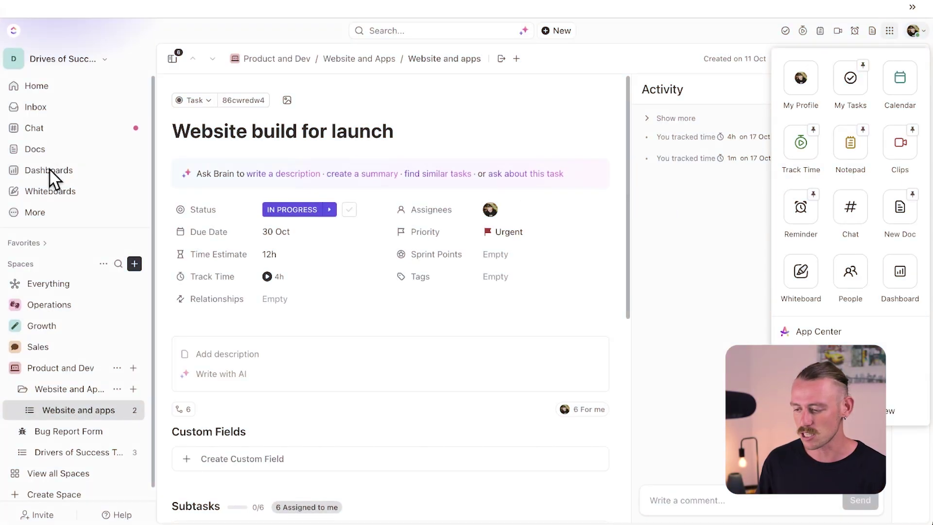
Step: Create My Project Dashboard in Product and Dev from the Project Management template
left_click(117, 368)
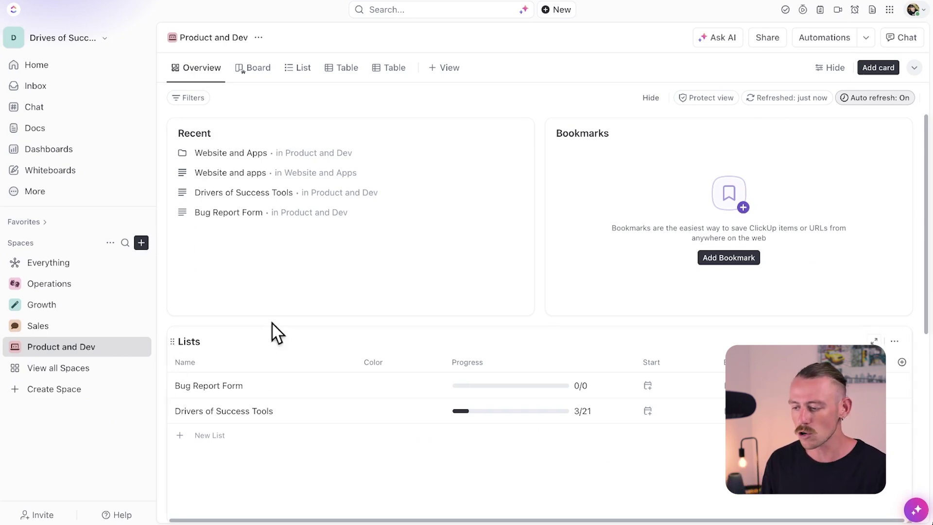
left_click(443, 69)
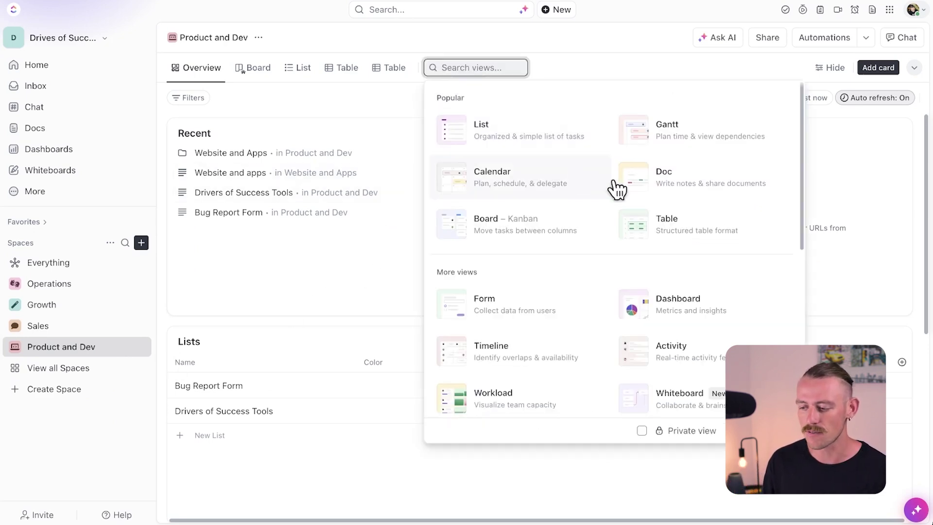
left_click(739, 299)
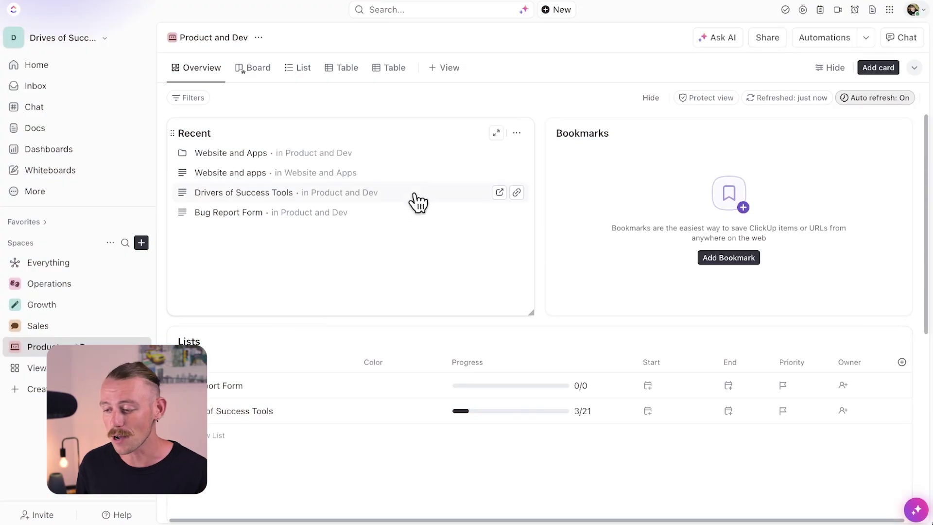
left_click(442, 69)
left_click(750, 306)
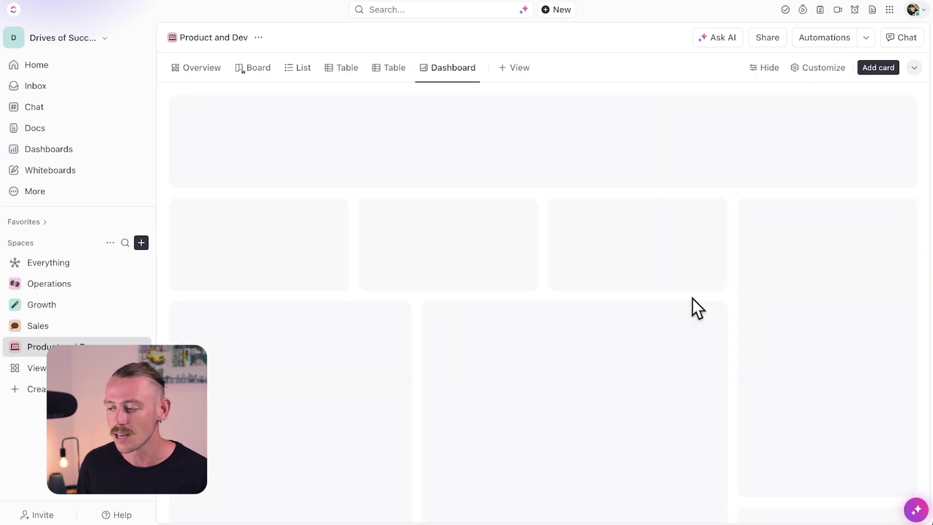
left_click(407, 362)
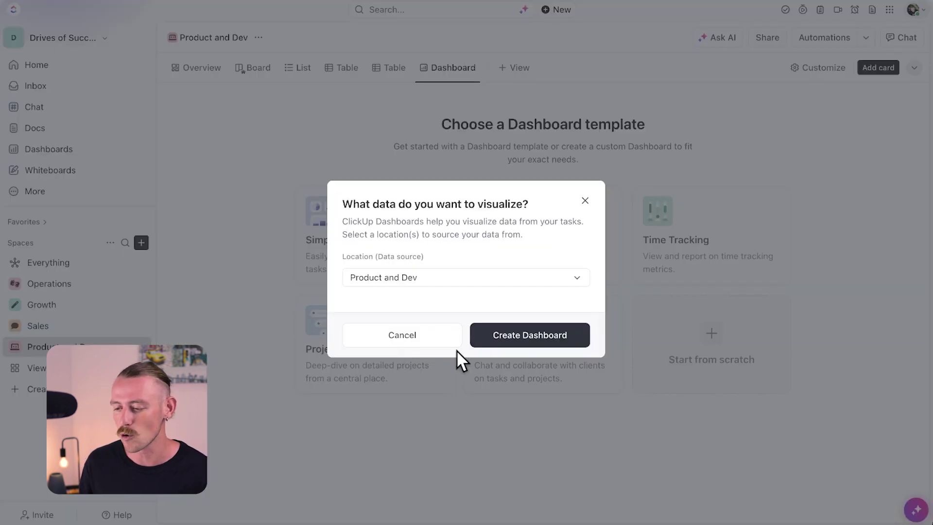
left_click(489, 343)
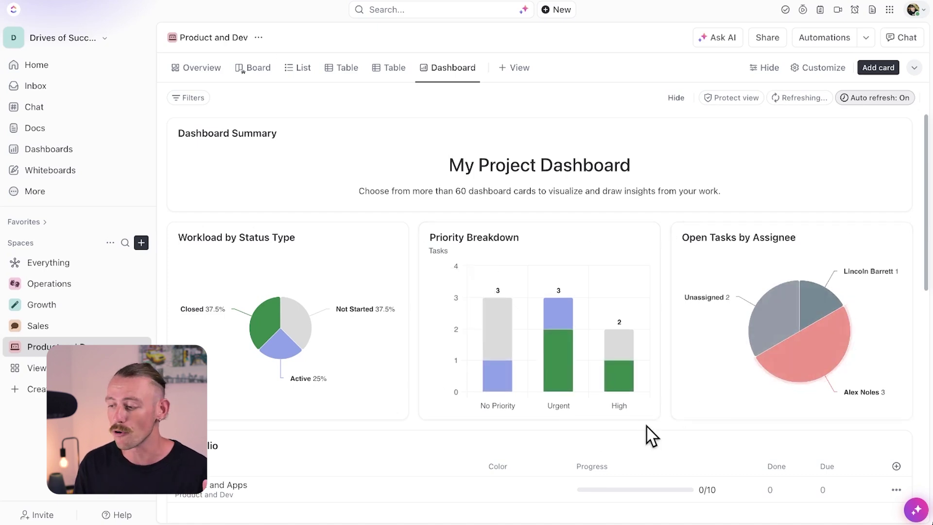
scroll(651, 436, "down", 1)
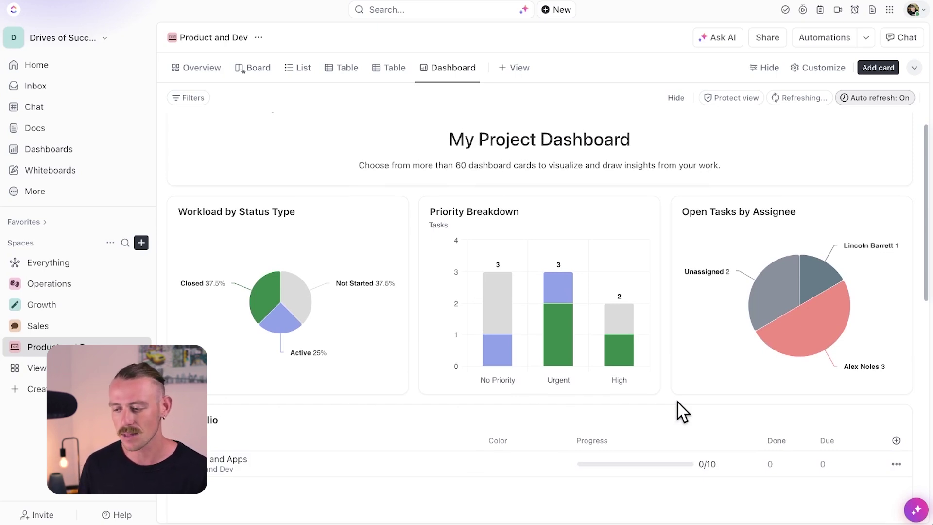
Step: Drill into an assignee's tasks, view Website build for launch and its subtasks, then return Home
mouse_move(803, 348)
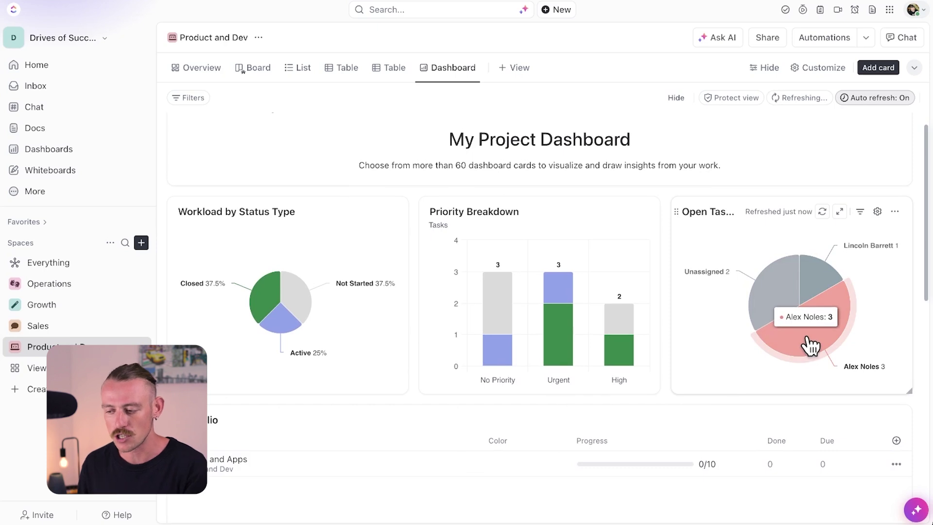
left_click(810, 347)
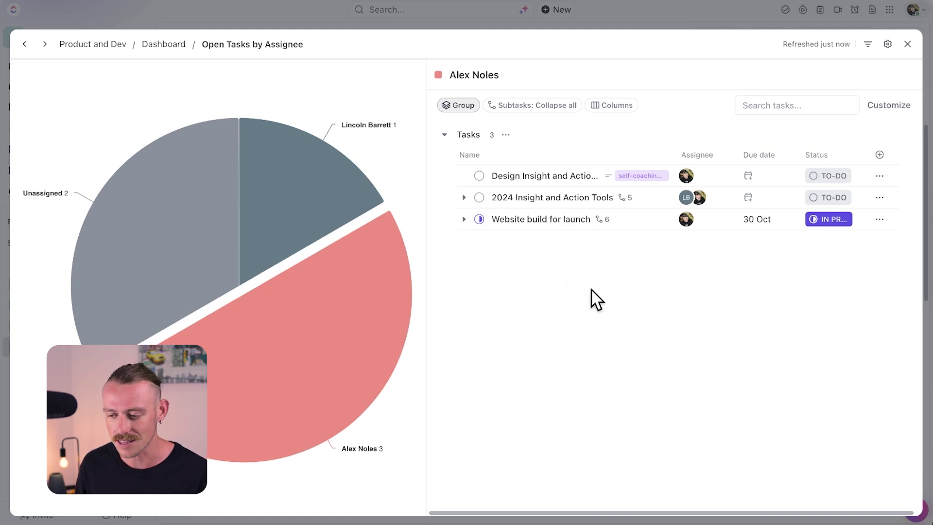
left_click(464, 219)
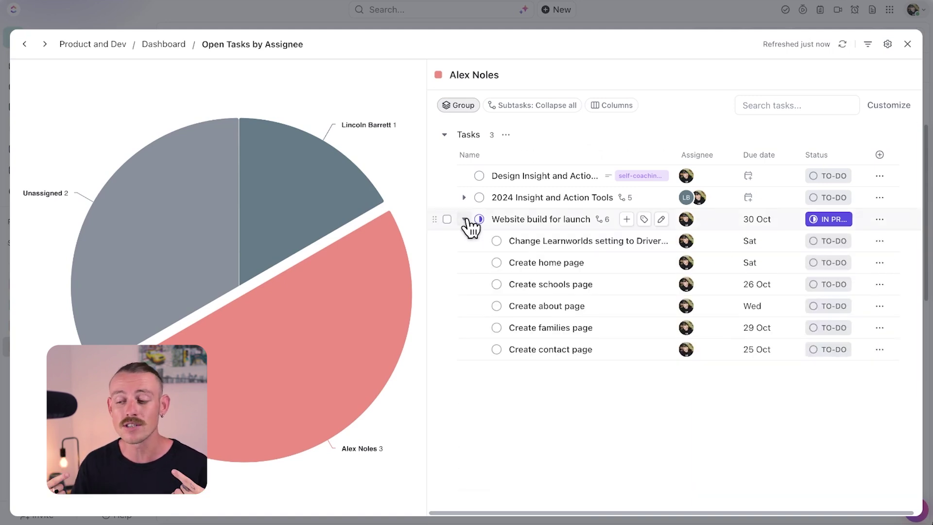
left_click(465, 219)
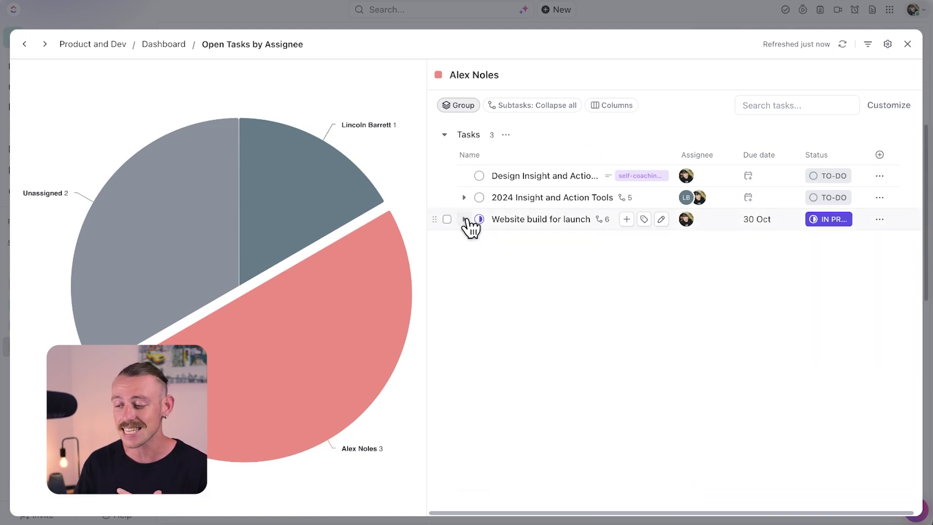
left_click(537, 219)
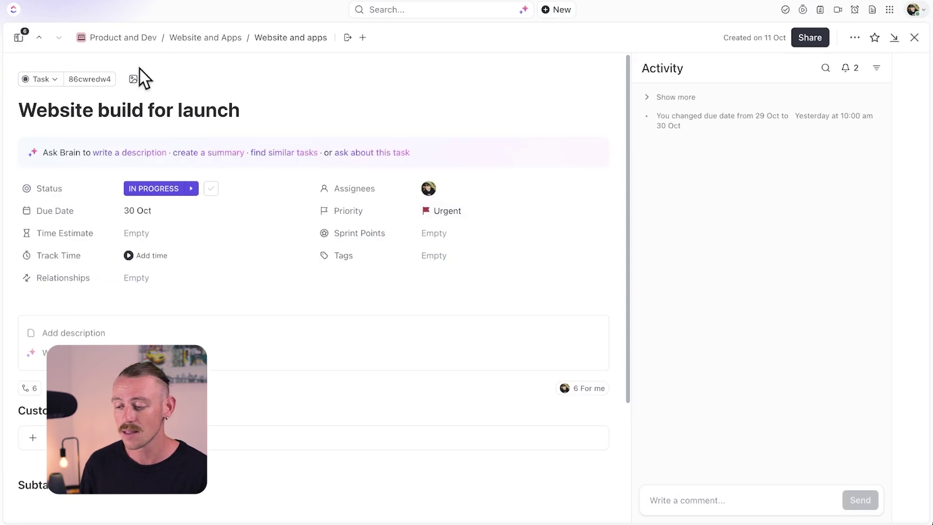
left_click(97, 41)
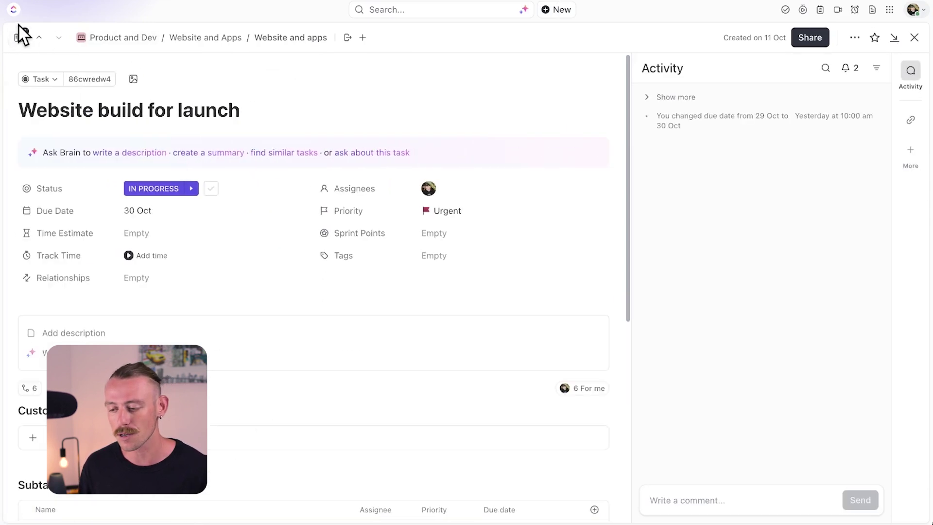
left_click(14, 9)
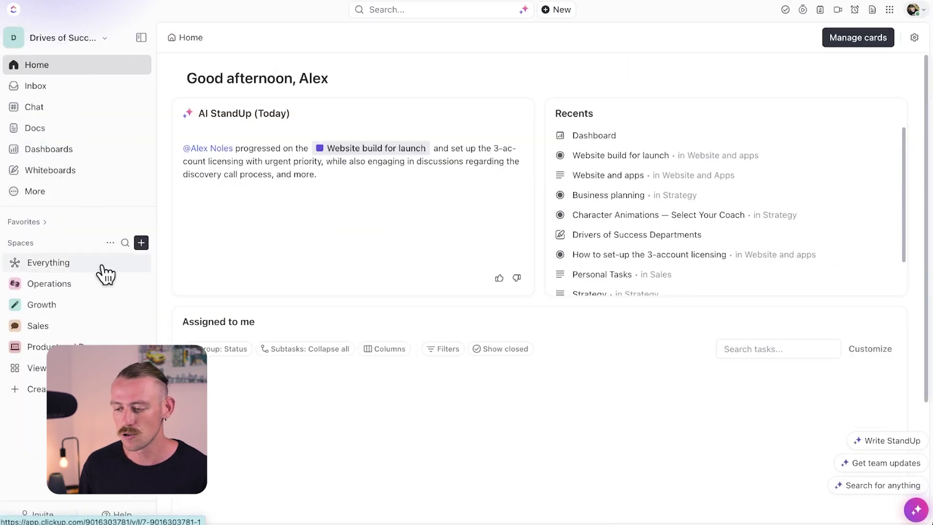
Step: Add a Client Portal dashboard view to the Sales space
left_click(95, 330)
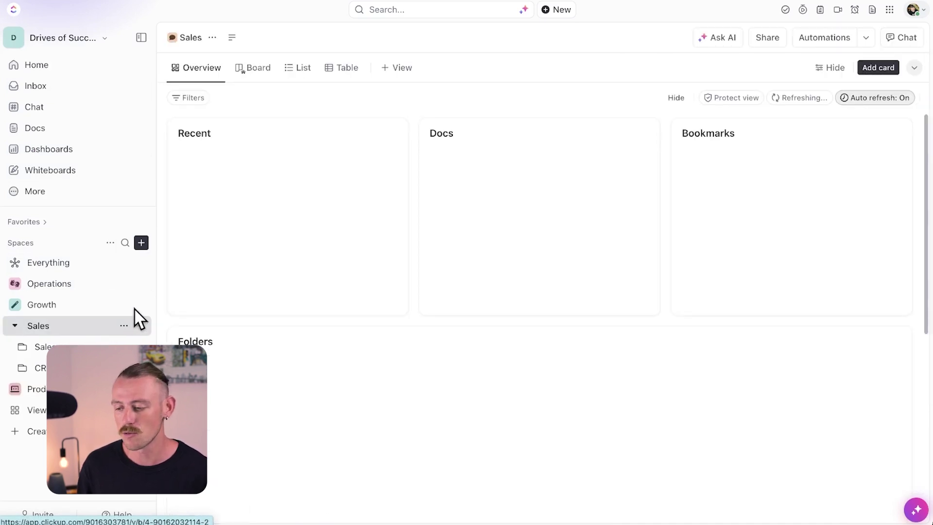
left_click(408, 67)
left_click(665, 309)
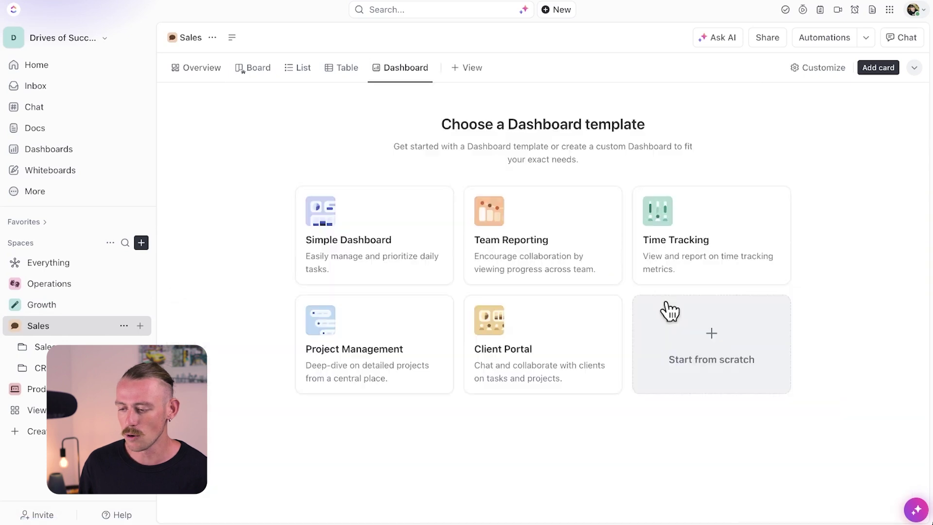
left_click(580, 338)
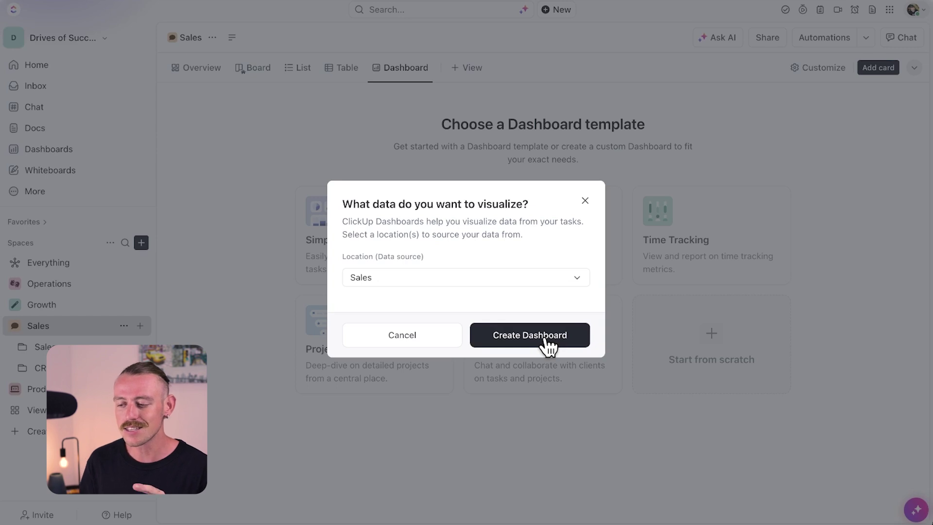
left_click(547, 341)
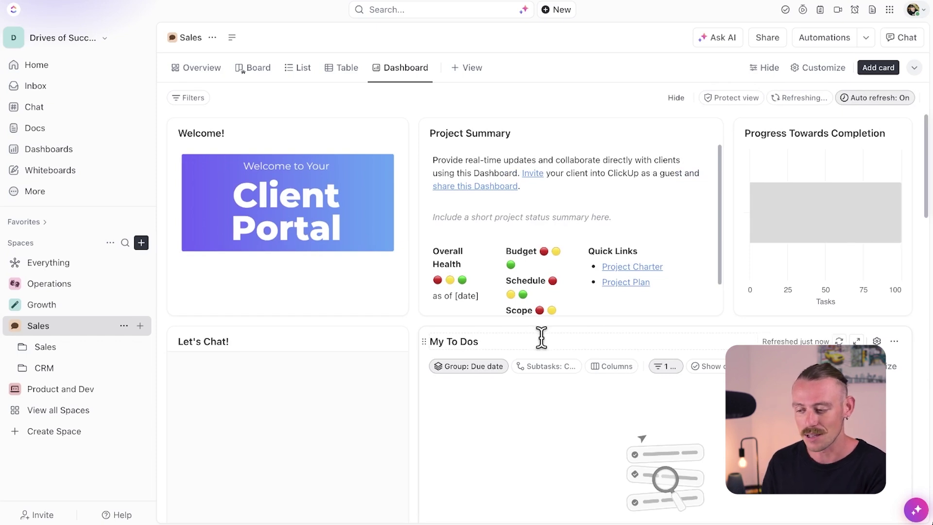
Step: Post 'Hey guys!' in the dashboard's Let's Chat card
scroll(305, 319, "down", 4)
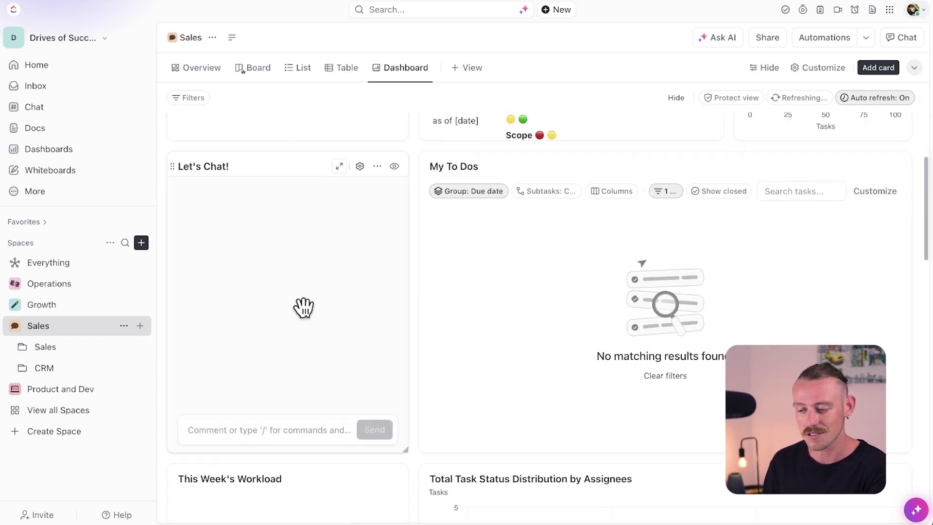
left_click(290, 430)
type("Hey ")
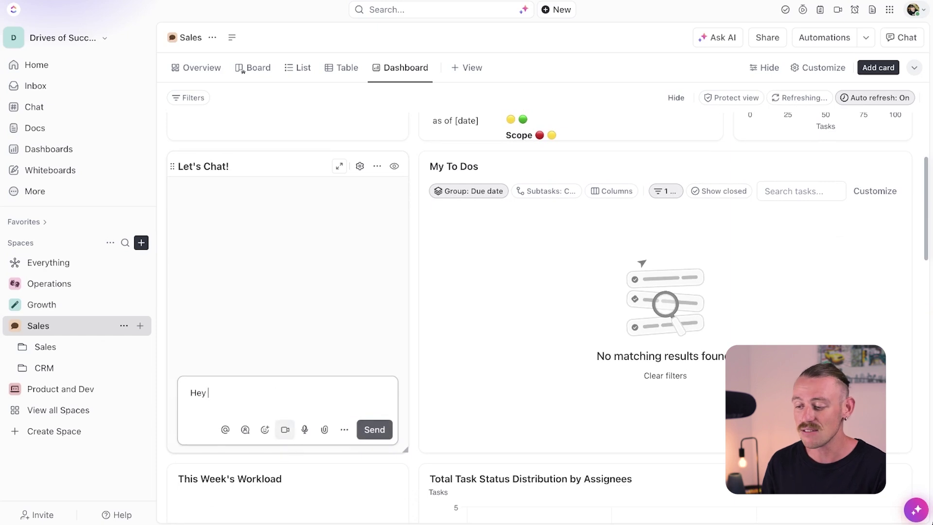
type("guys!")
key("Return")
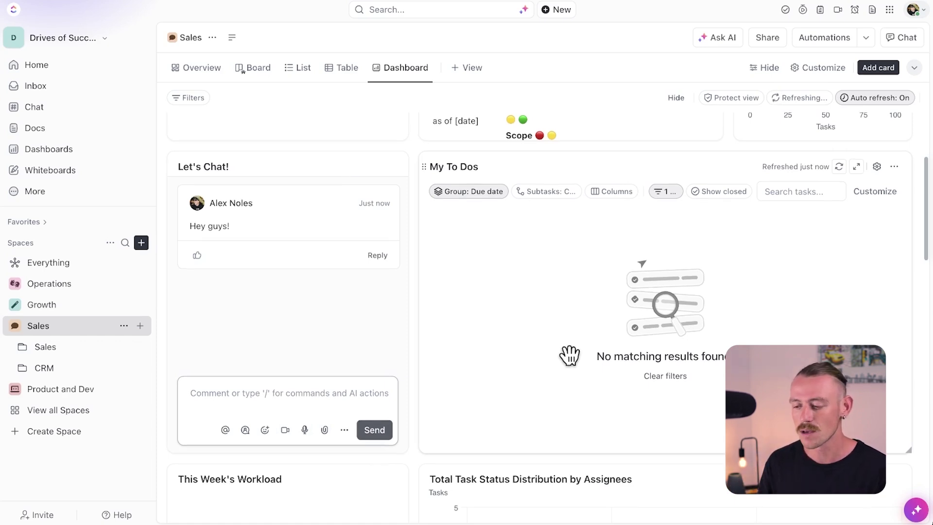
scroll(570, 356, "up", 3)
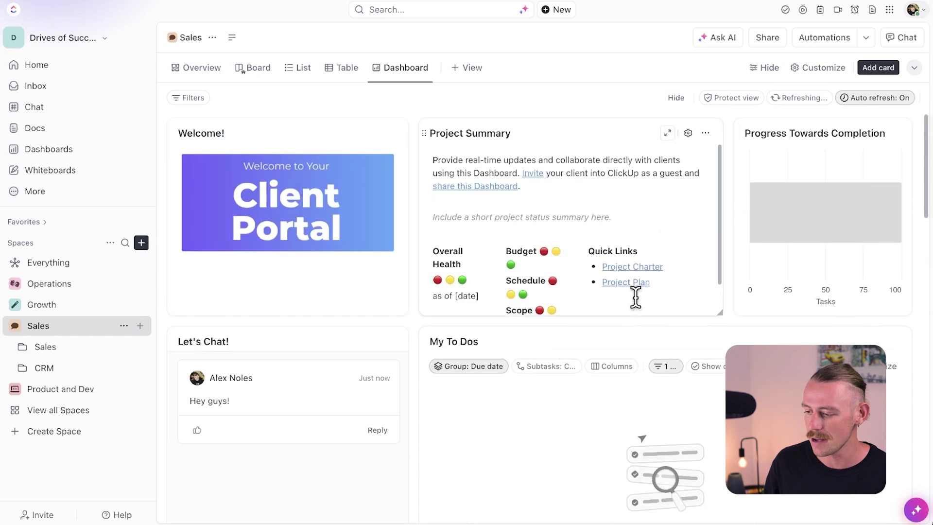
Step: Open the space's sharing options
left_click(773, 41)
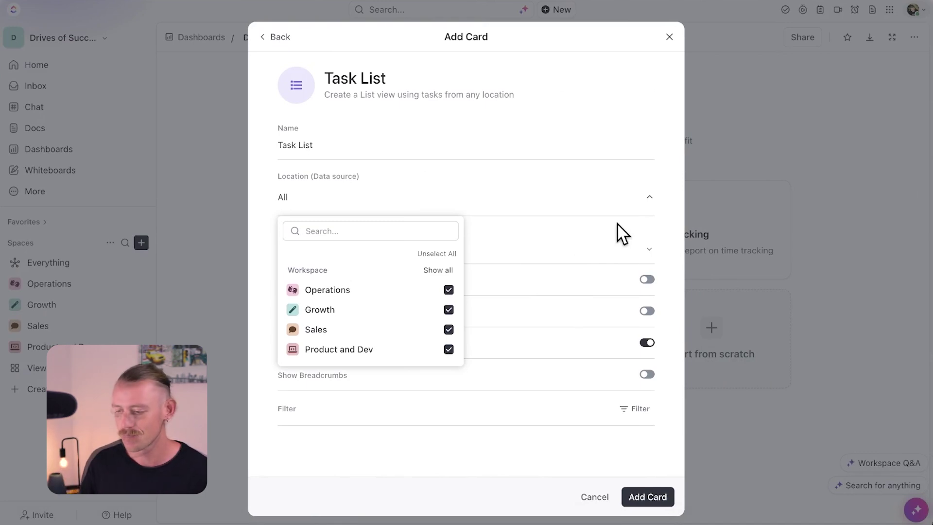
Step: Add the all-spaces Task List card to the dashboard, showing Company formation's 8 to-do tasks
left_click(618, 224)
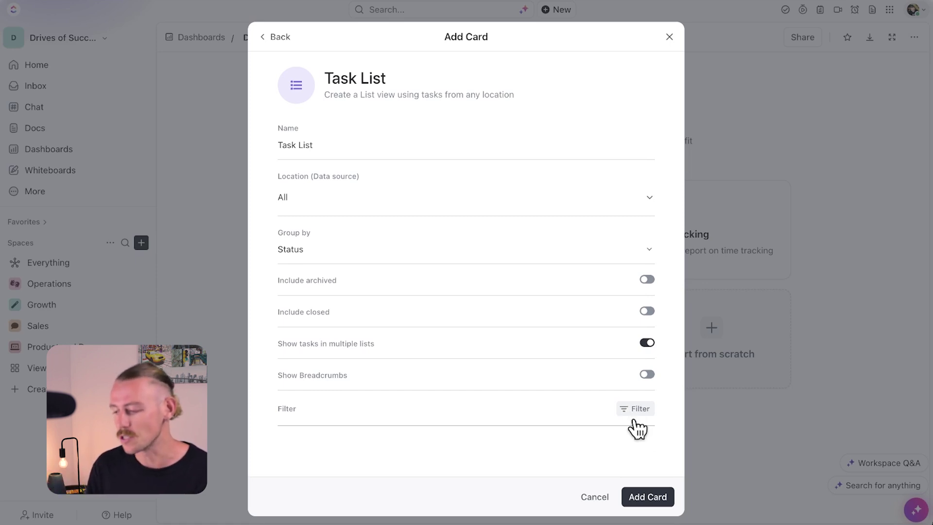
left_click(651, 500)
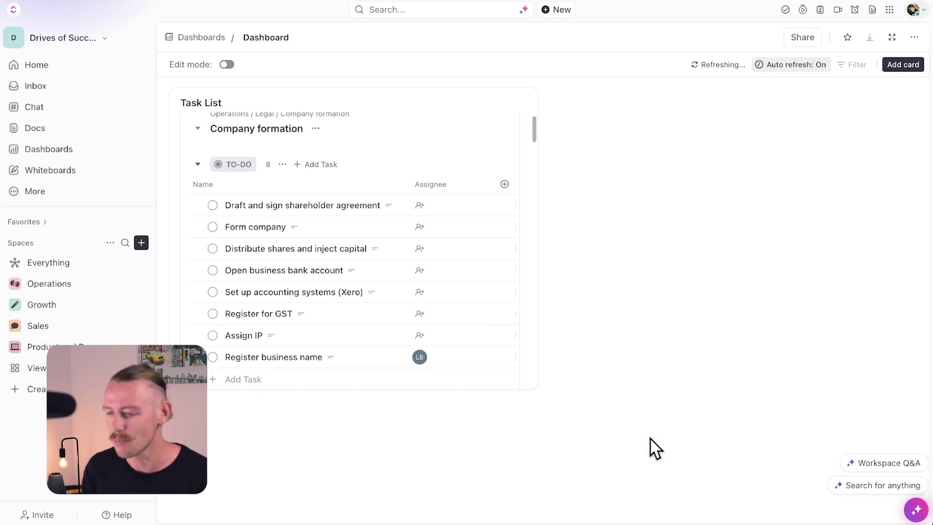
Step: In dashboard edit mode, make the Task List card taller and wider so due dates show
left_click(227, 64)
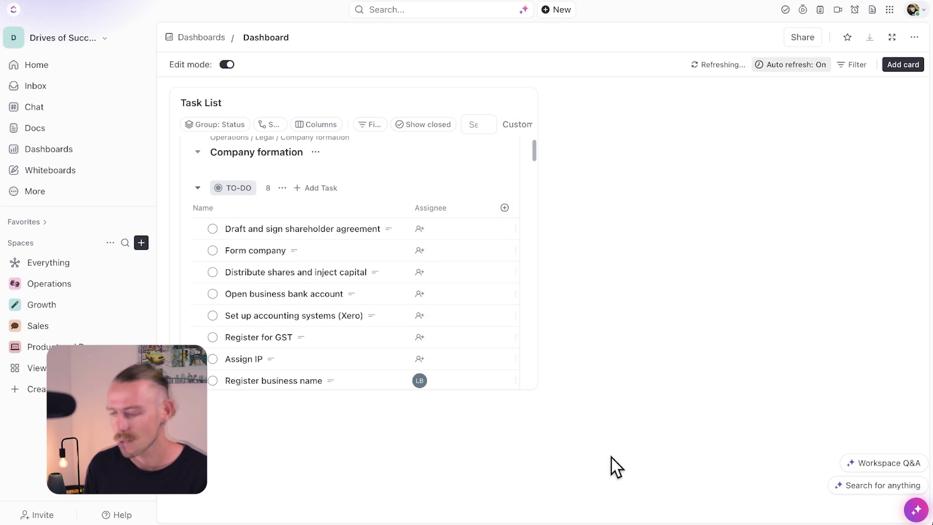
left_click_drag(386, 387, 386, 440)
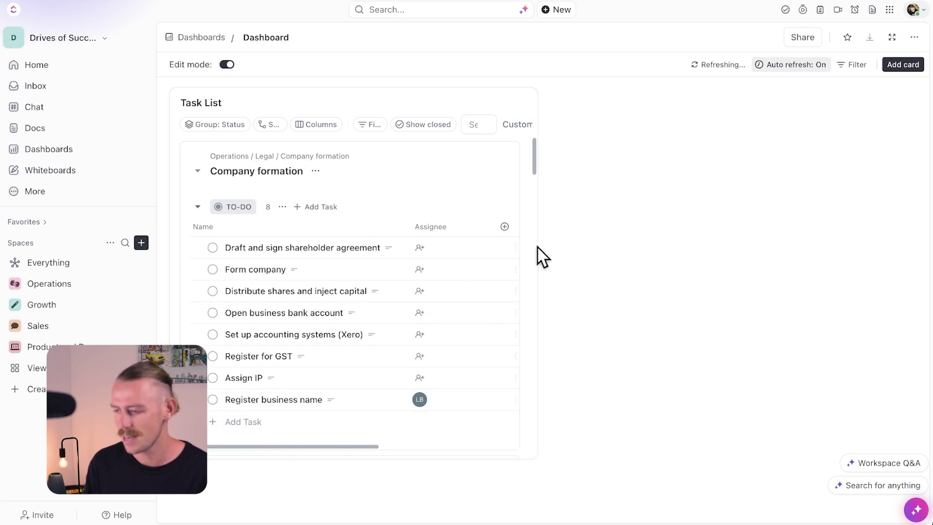
left_click_drag(536, 244, 585, 252)
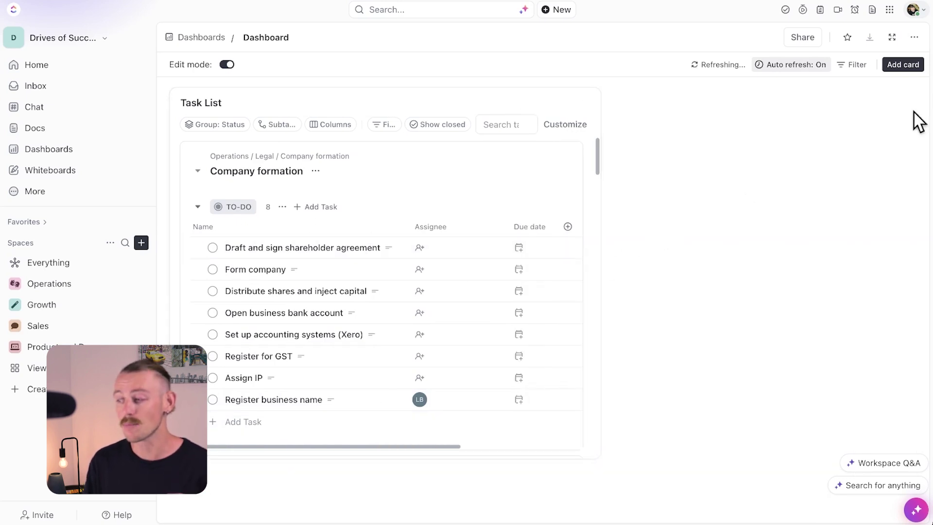
Step: Add a Text Block card with a personal greeting and a 'Welcome to your Dashboard!' line
left_click(903, 68)
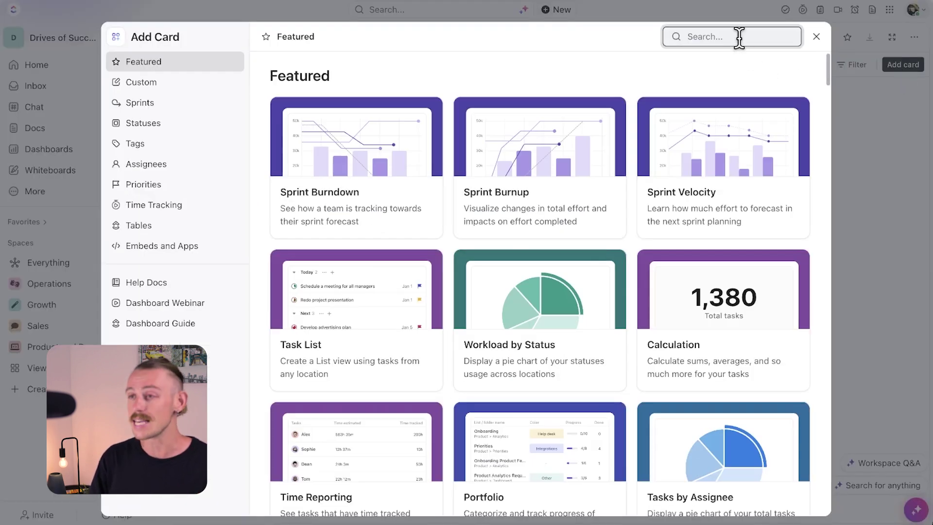
type("text")
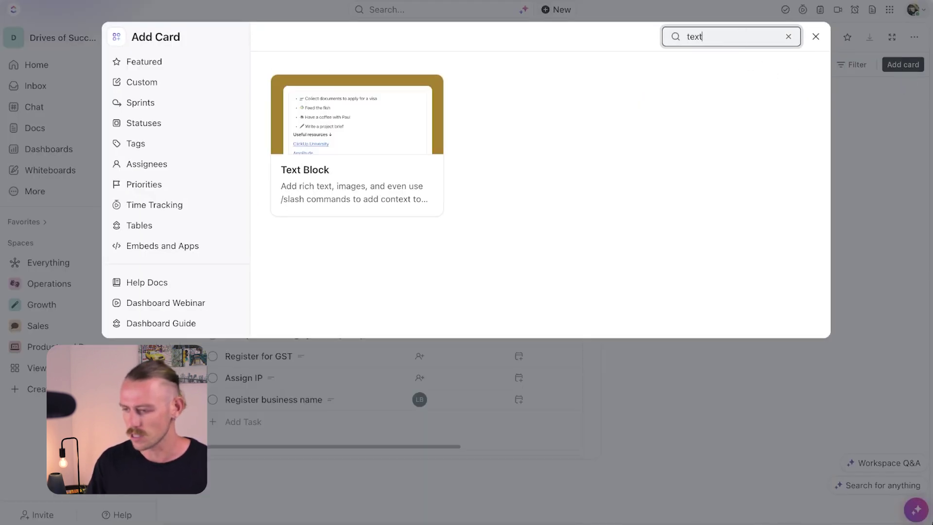
left_click(362, 122)
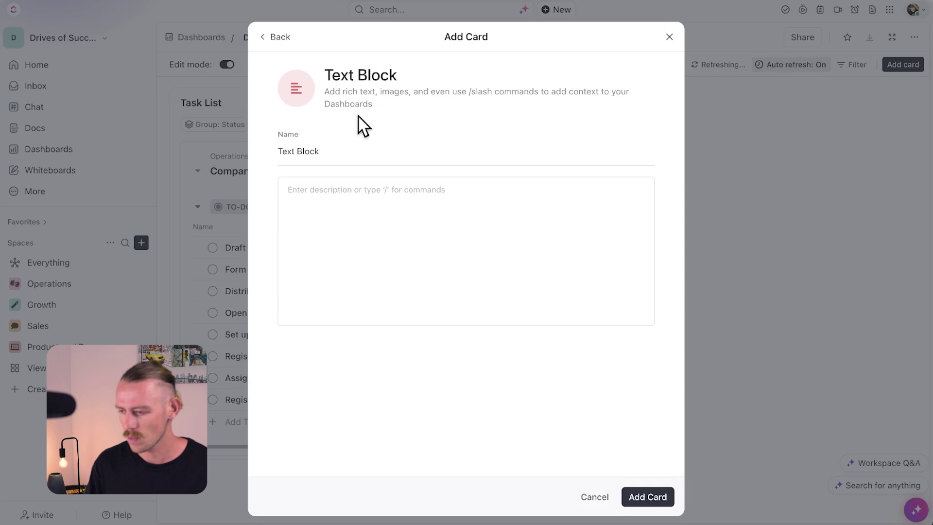
left_click(439, 196)
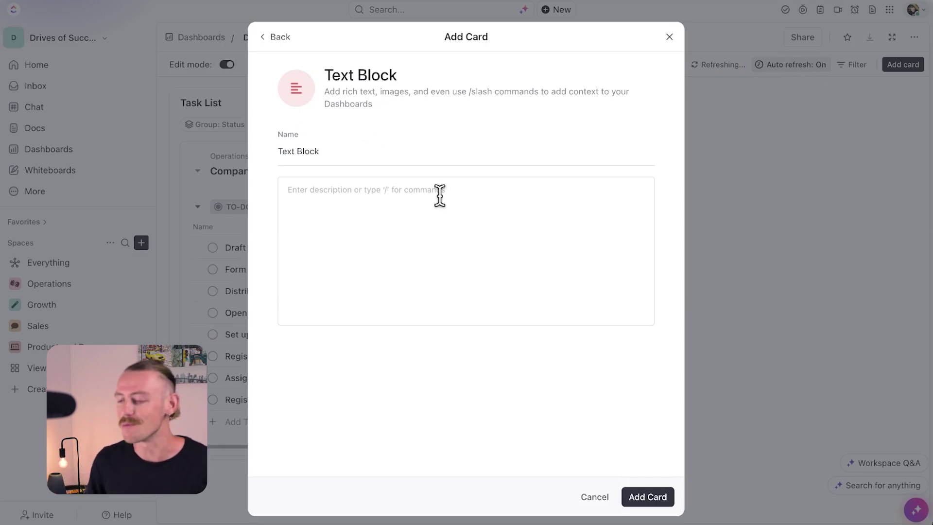
type("G")
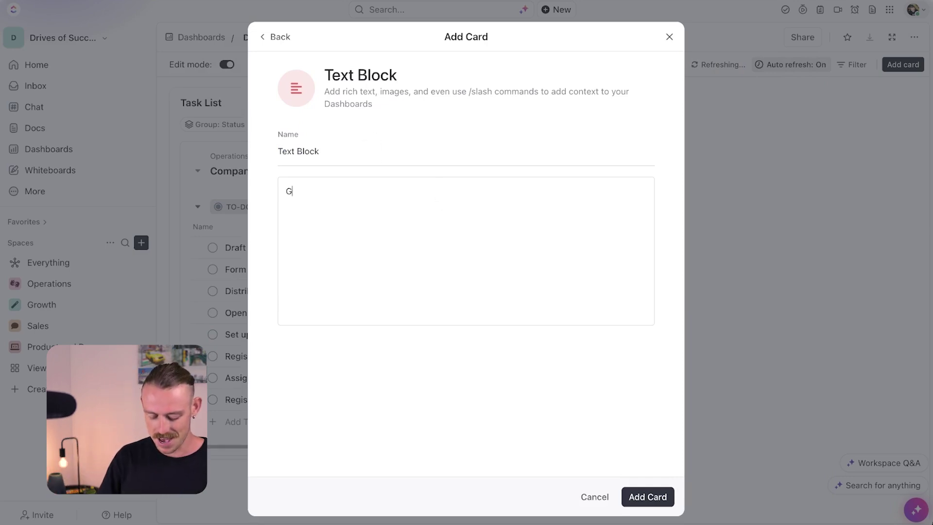
type(";day Alex!")
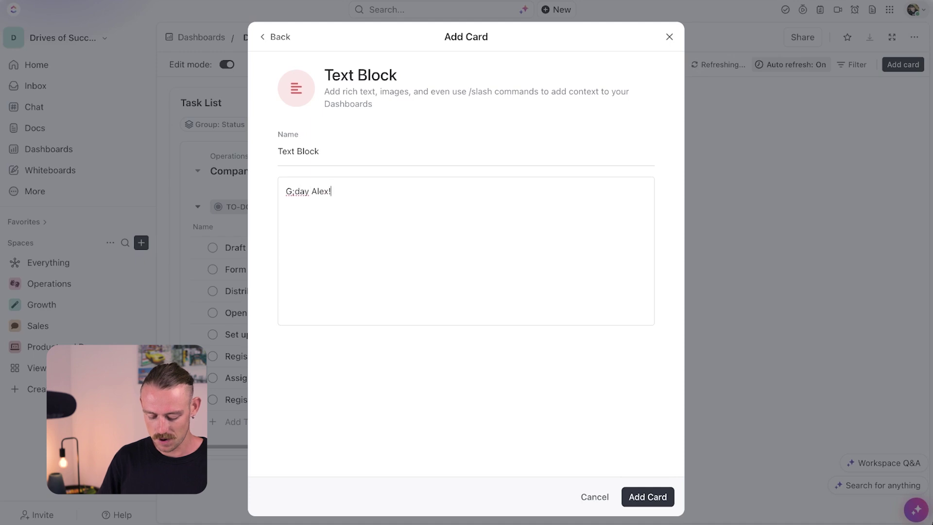
key("Return")
type("Welcome to your Dashboard!")
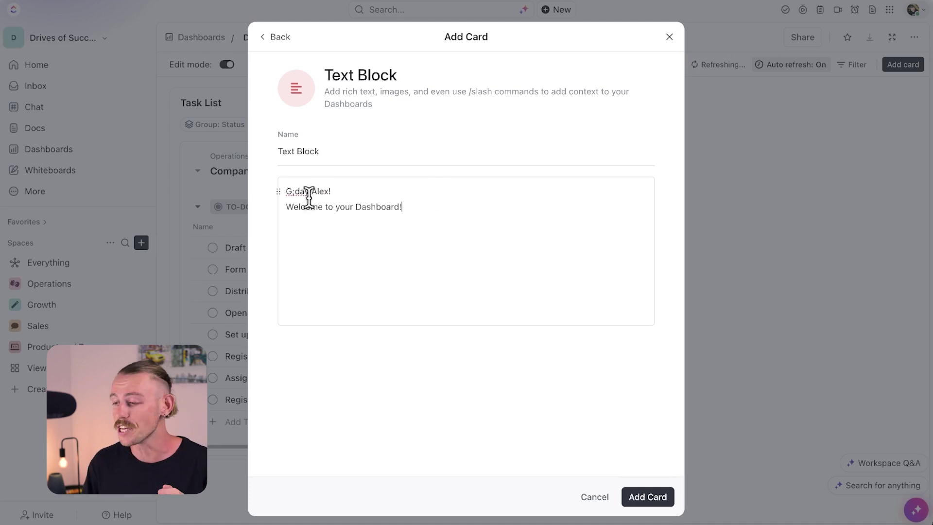
Step: Remove the greeting's stray semicolon and add the framer.com project link as a bookmark
left_click(295, 192)
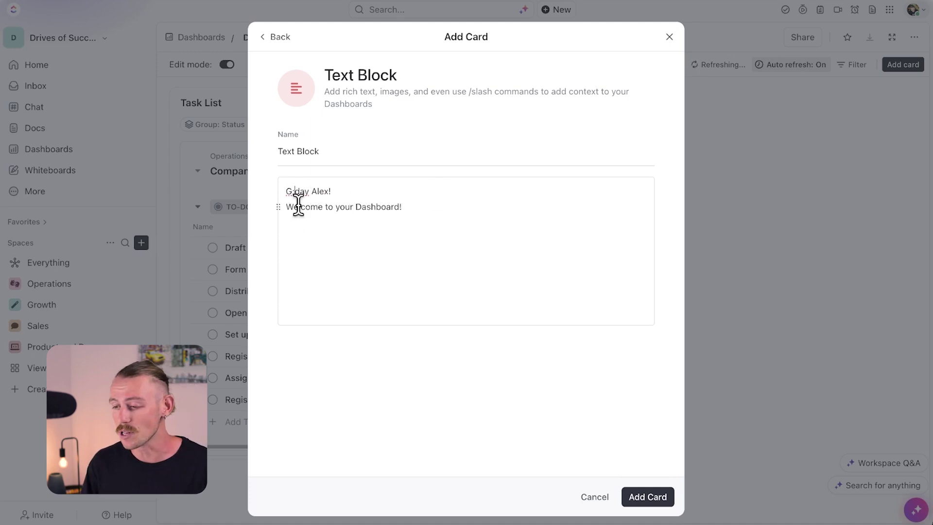
key("BackSpace")
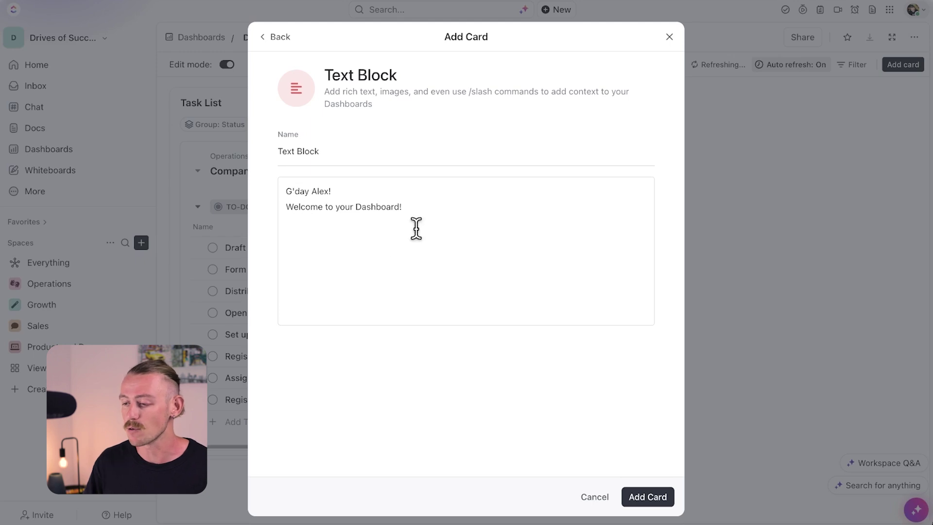
left_click(431, 229)
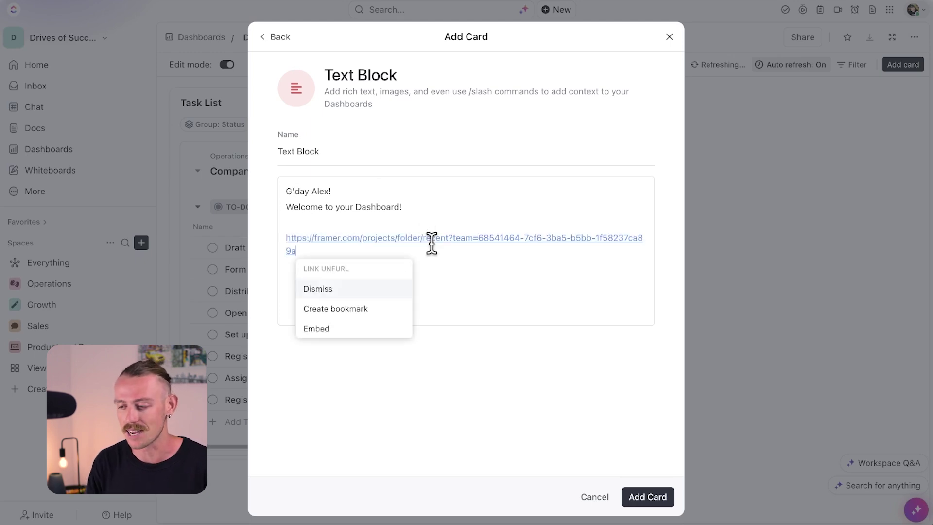
left_click(354, 309)
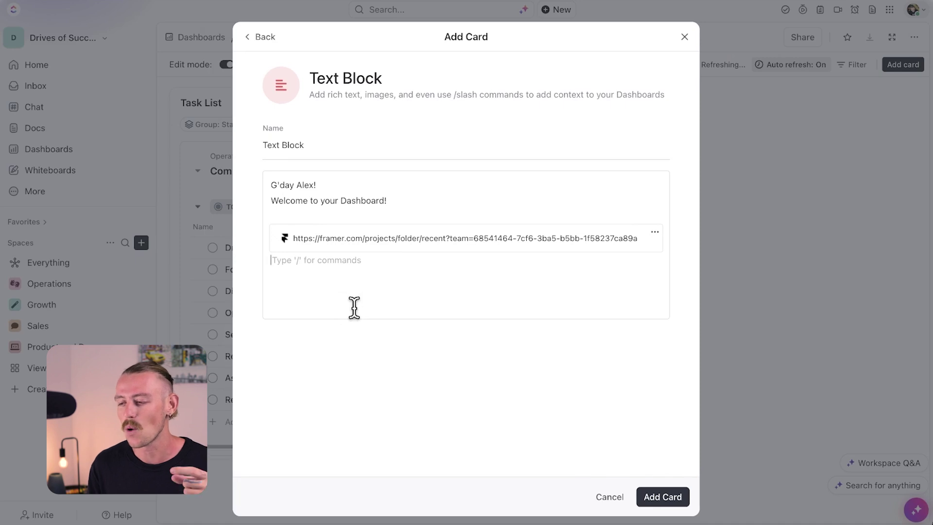
Step: Save the Text Block card, move it to the dashboard top, shorten it, and raise the Task List beneath it
left_click(667, 496)
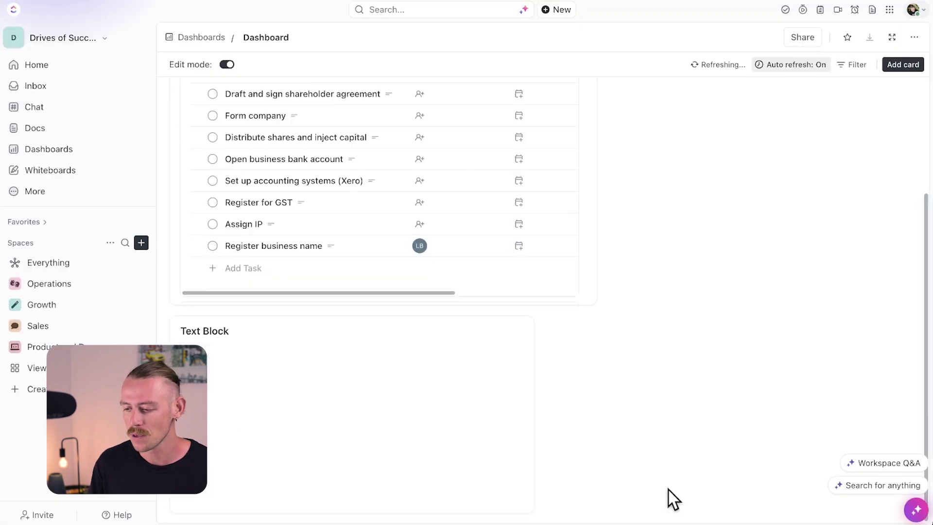
scroll(694, 350, "up", 2)
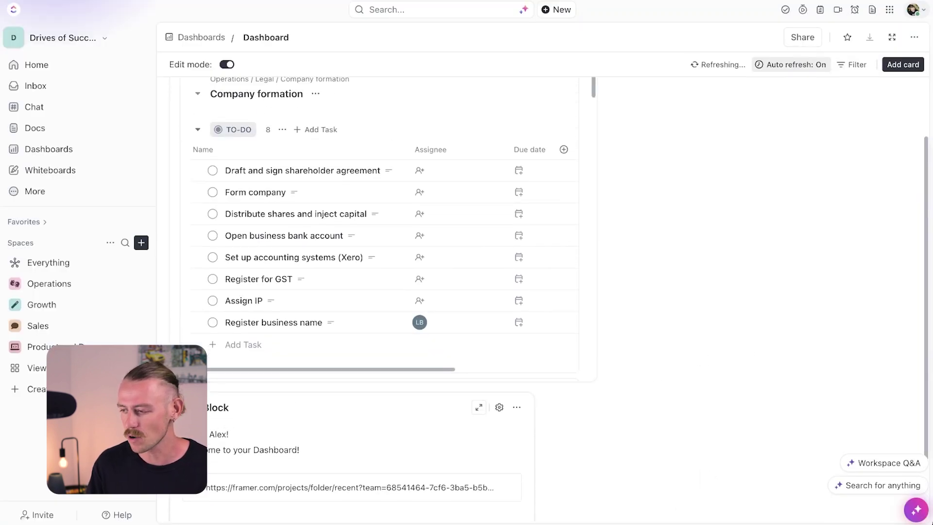
left_click_drag(184, 408, 184, 111)
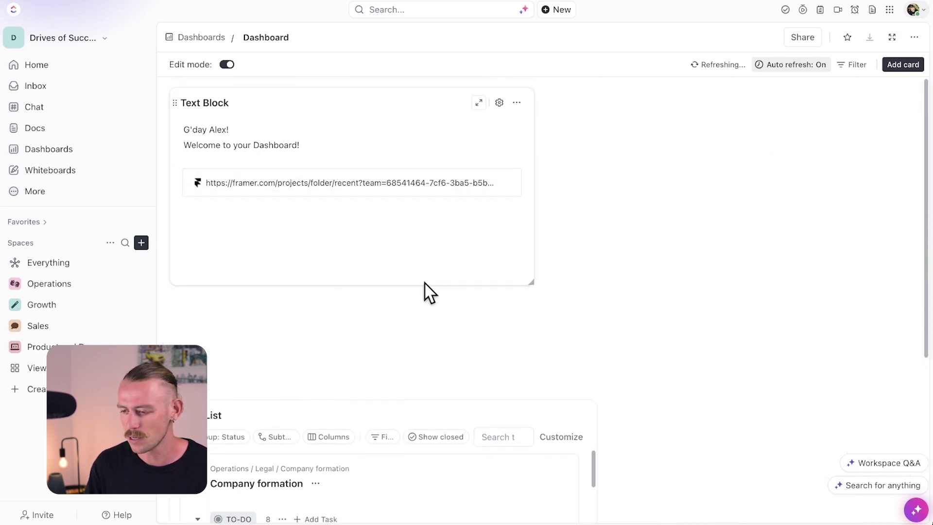
left_click_drag(422, 287, 423, 214)
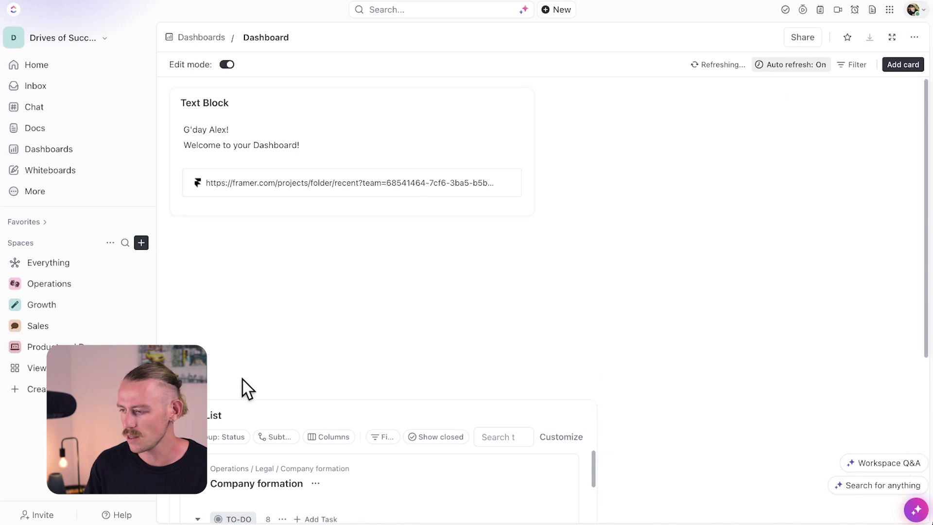
left_click_drag(178, 416, 236, 165)
scroll(482, 253, "up", 2)
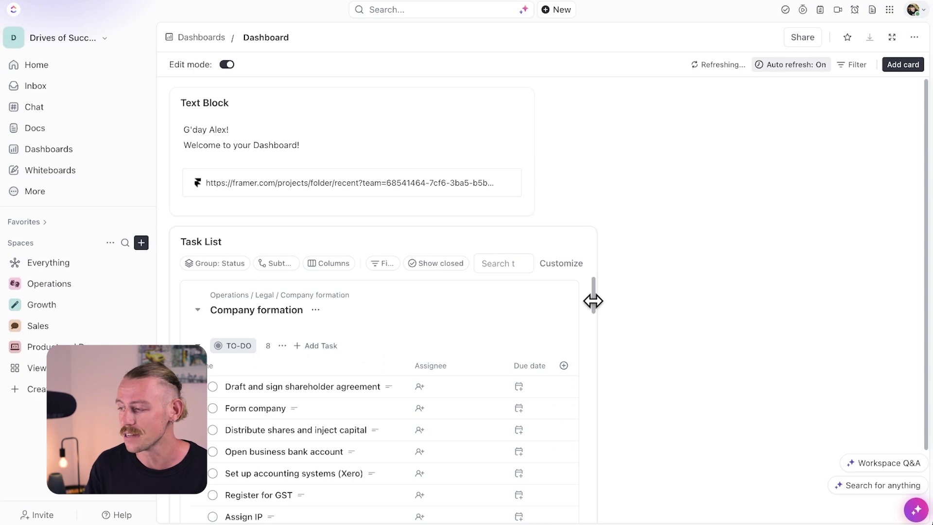
Step: Add a Worked On card using all four spaces as its data source
left_click(906, 63)
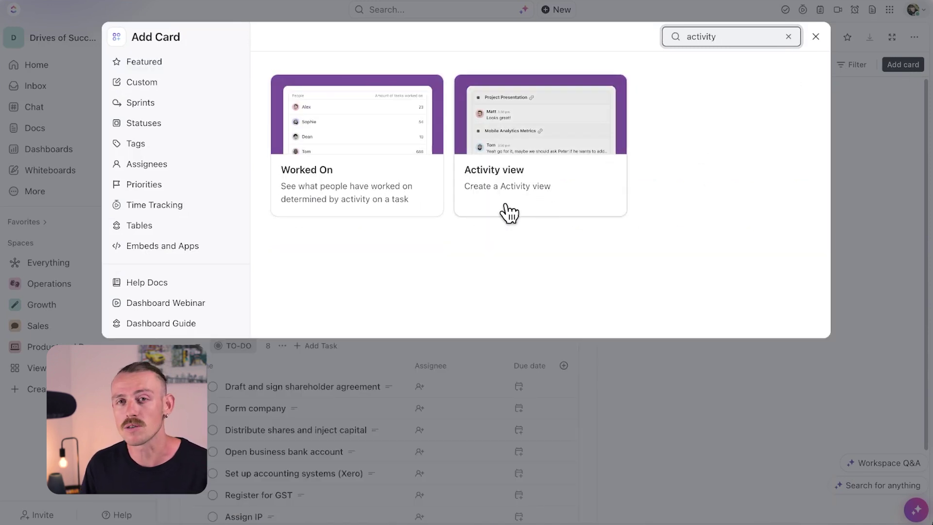
left_click(377, 168)
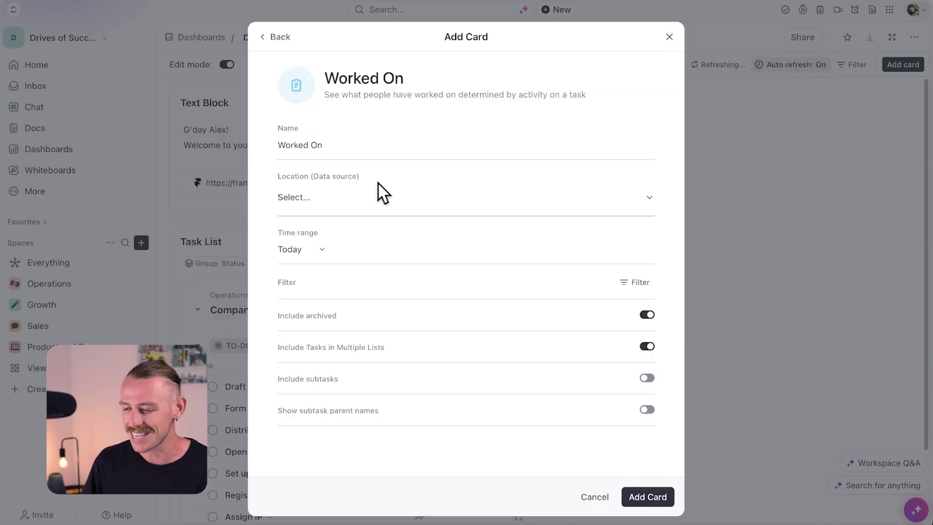
left_click(367, 206)
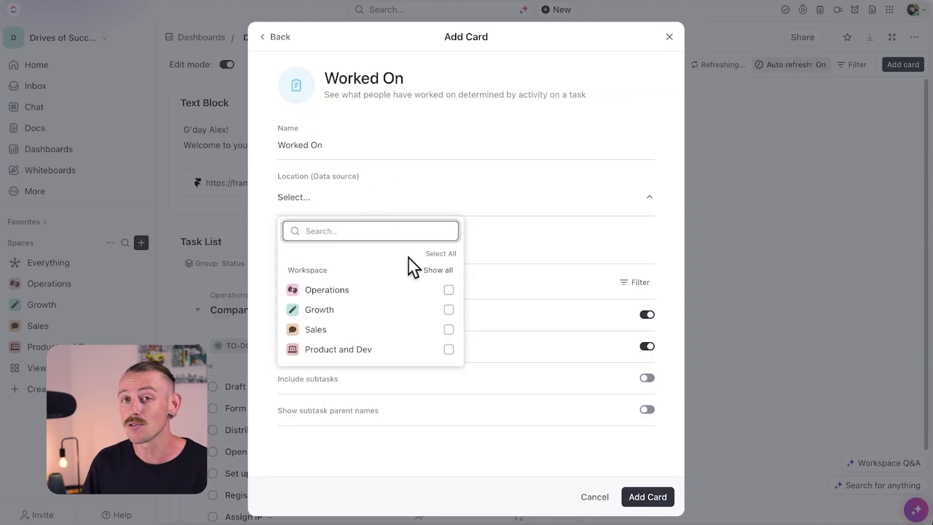
left_click(441, 254)
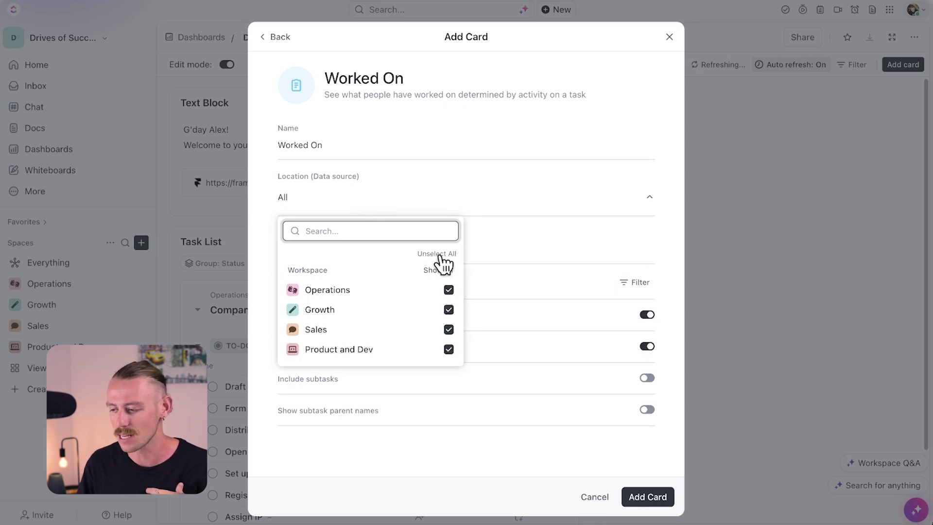
left_click(502, 252)
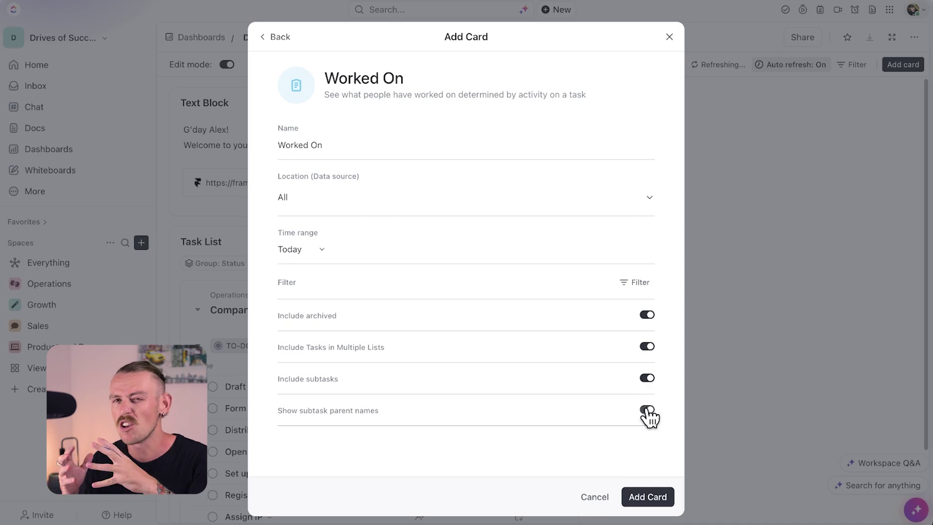
left_click(648, 497)
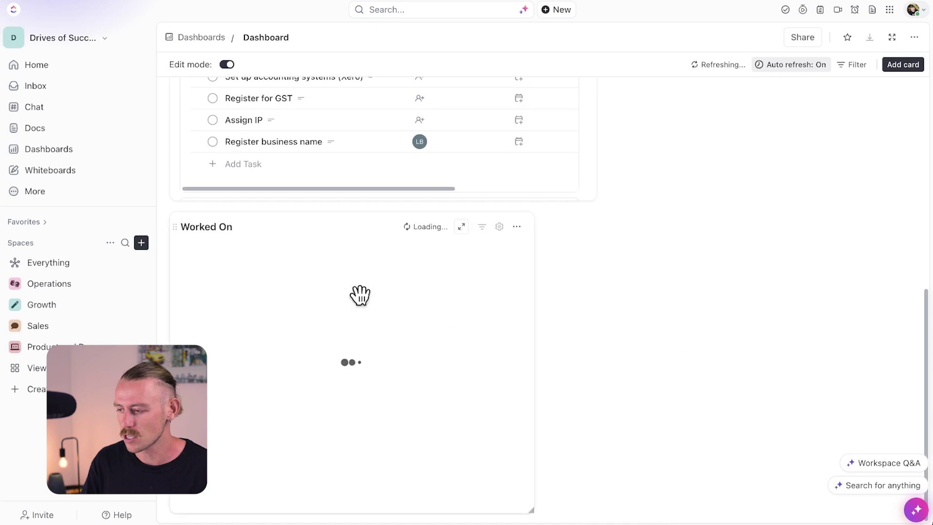
Step: Move the Worked On card to the top right beside the welcome block and shorten it
left_click_drag(175, 229, 617, 212)
left_click_drag(594, 266, 550, 104)
scroll(564, 282, "down", 8)
scroll(561, 272, "up", 2)
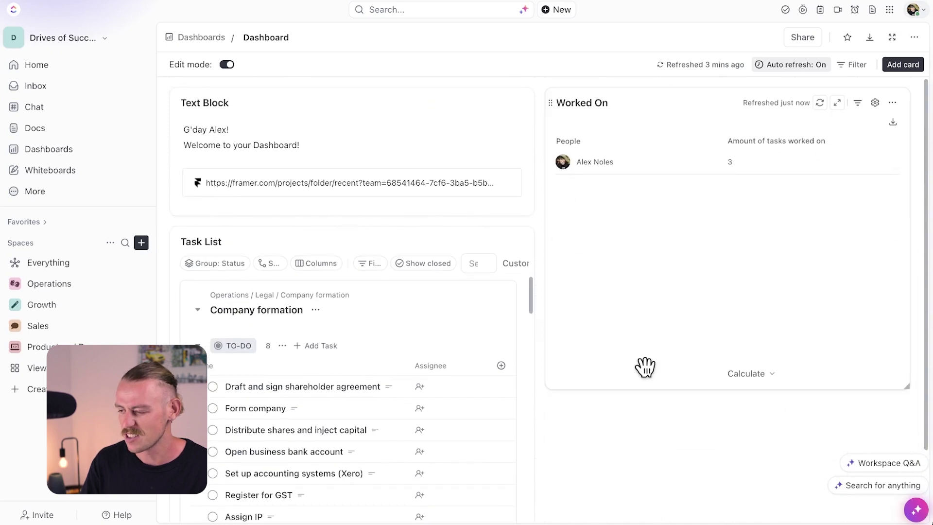
left_click_drag(700, 387, 701, 200)
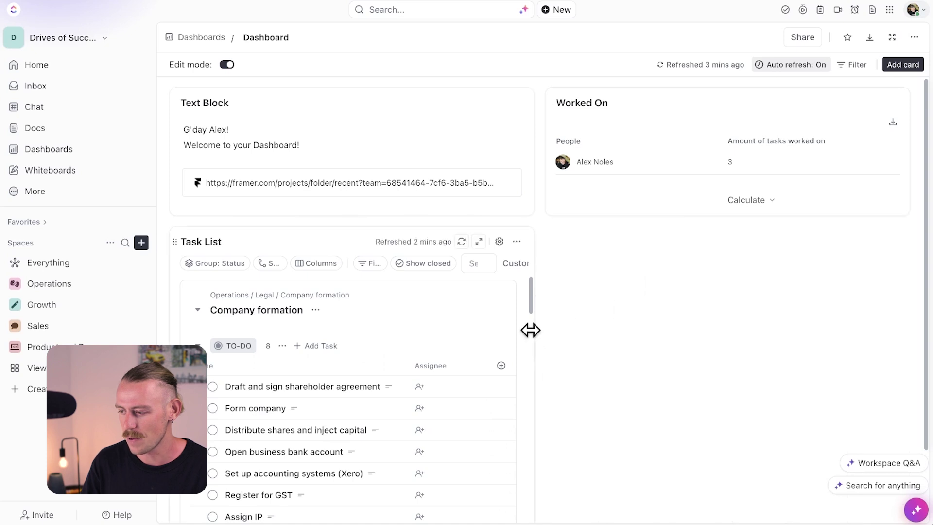
Step: Stretch the Task List card across the full dashboard width
left_click_drag(533, 330, 612, 316)
scroll(611, 316, "down", 2)
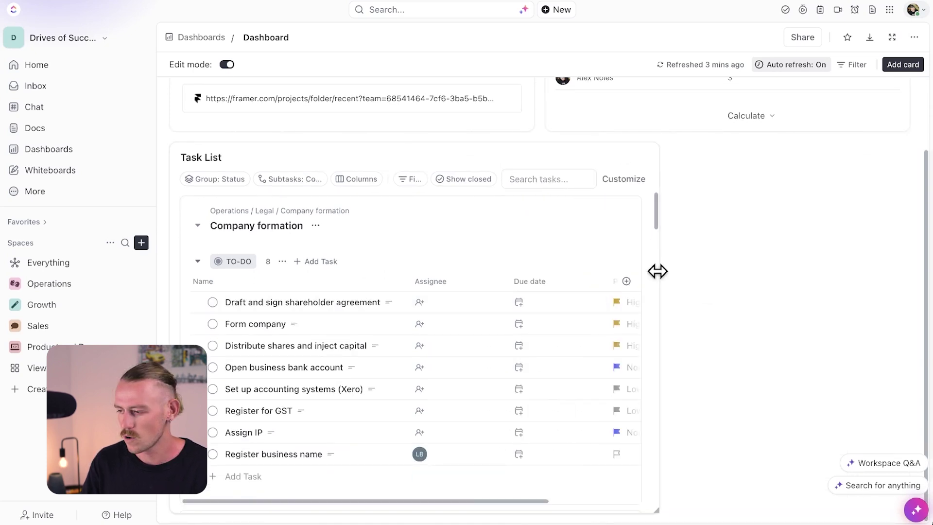
left_click_drag(658, 271, 904, 265)
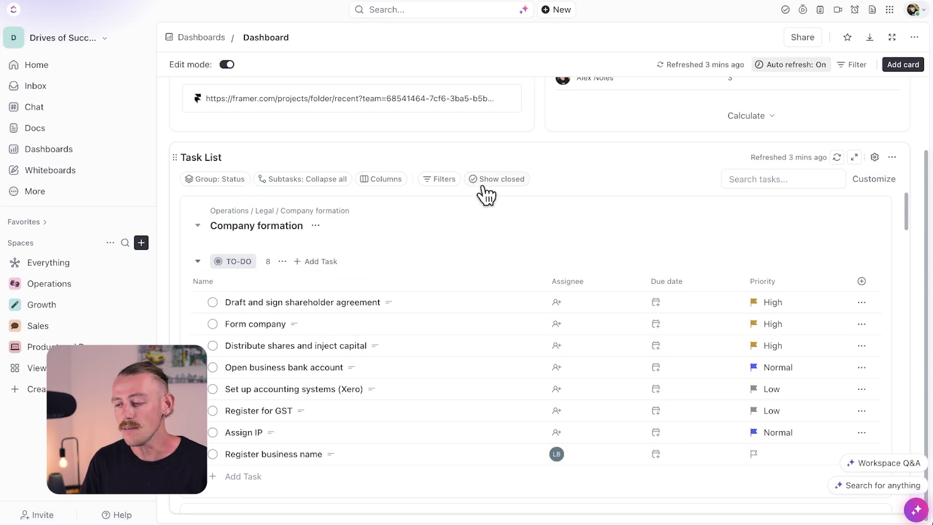
Step: Filter the Task List card by Assignee so only tasks assigned to Me appear
left_click(443, 184)
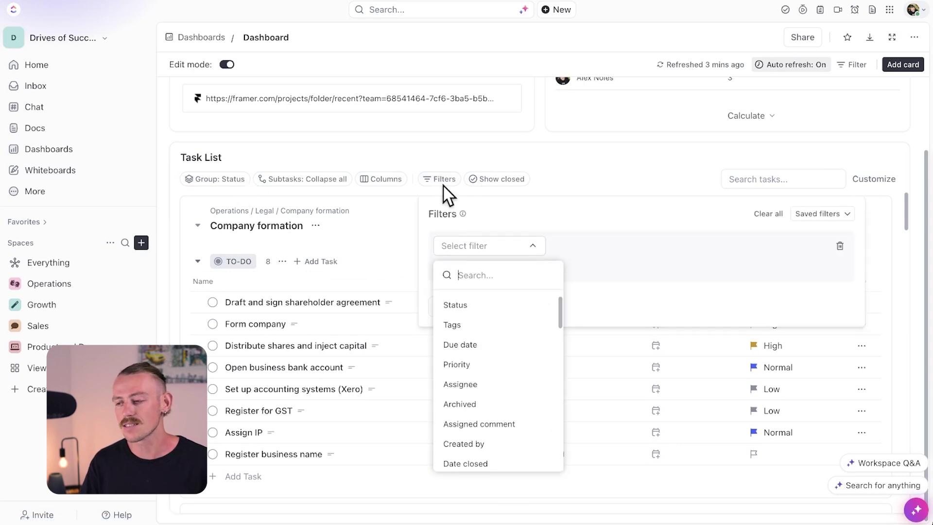
left_click(486, 384)
left_click(675, 246)
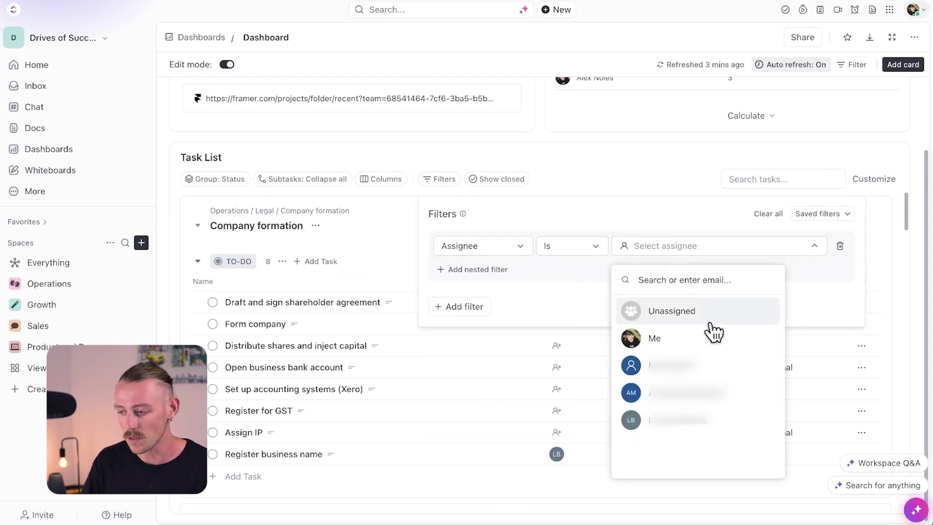
left_click(713, 339)
left_click(884, 170)
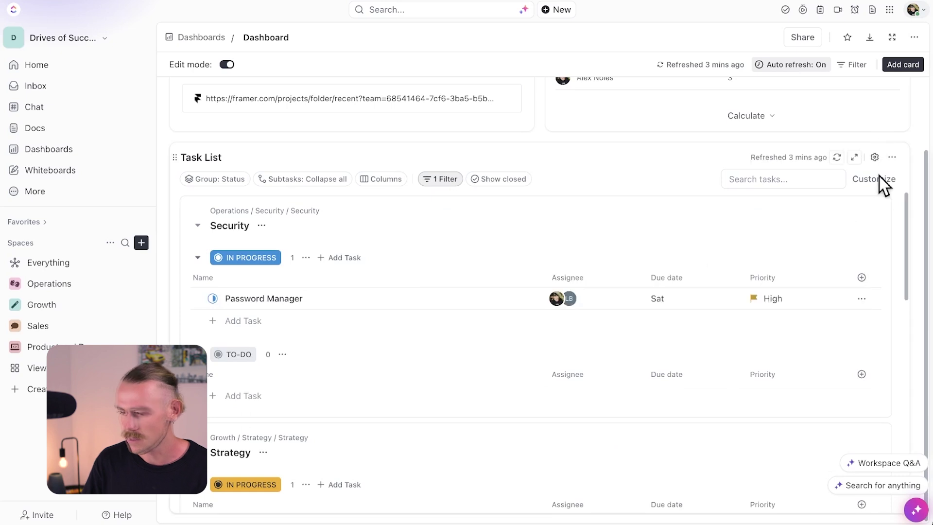
scroll(304, 333, "down", 5)
scroll(316, 347, "up", 5)
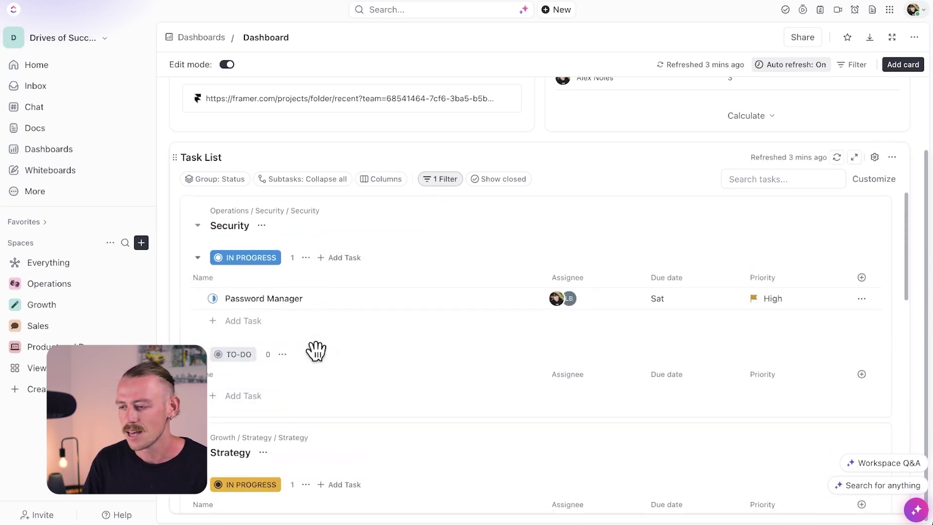
scroll(380, 352, "down", 10)
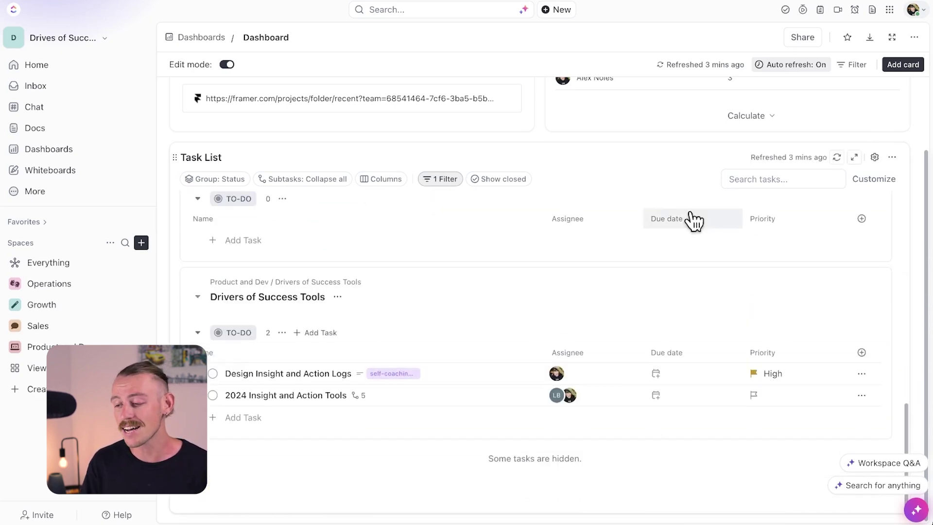
Step: Search the card catalogue for 'book' and add a Bookmarks card
left_click(903, 66)
type("bookl")
key("BackSpace")
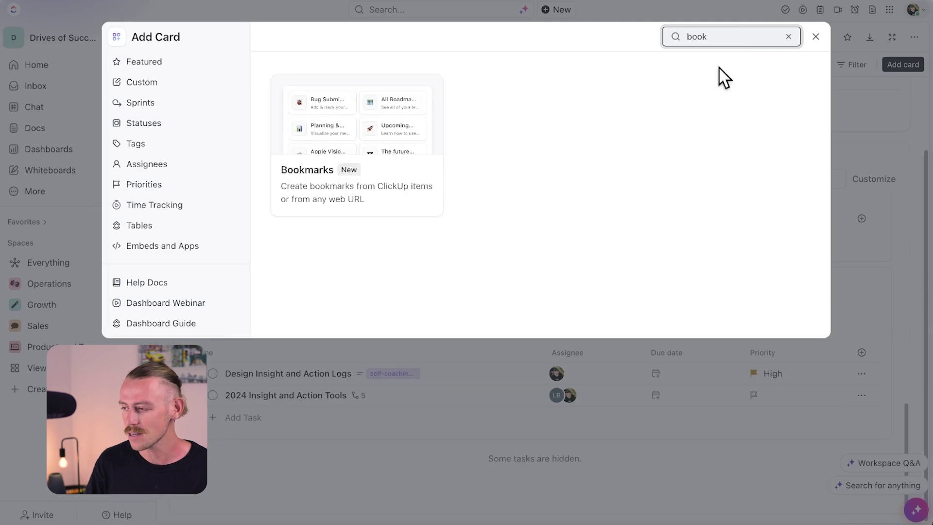
key("Escape")
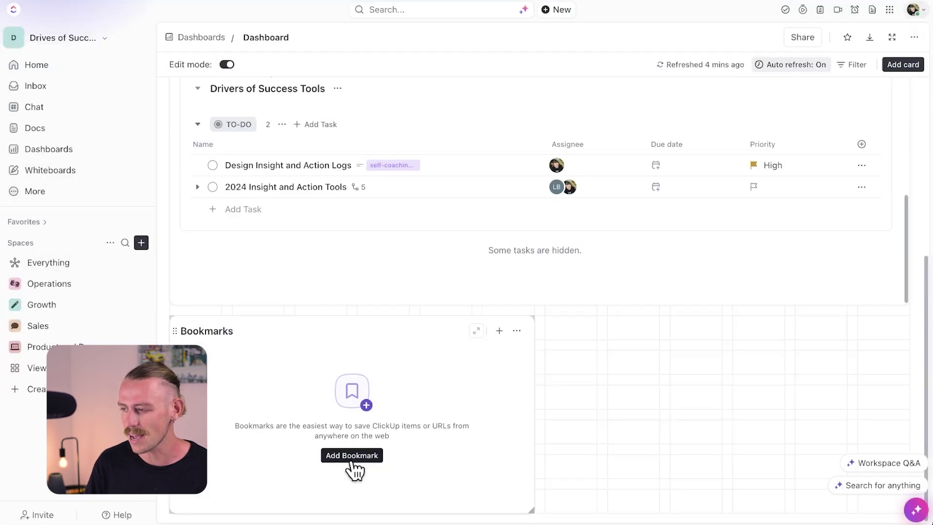
Step: Save a Google Drive bookmark in the card, then make the Bookmarks card narrower
left_click(352, 456)
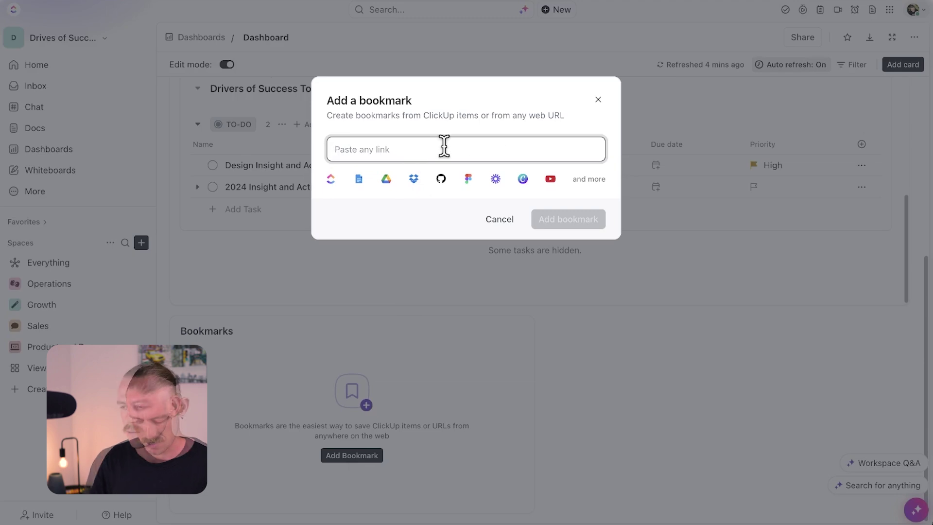
type("https://drive.google.com/drive/u/1/my-drive")
left_click(452, 200)
type("G")
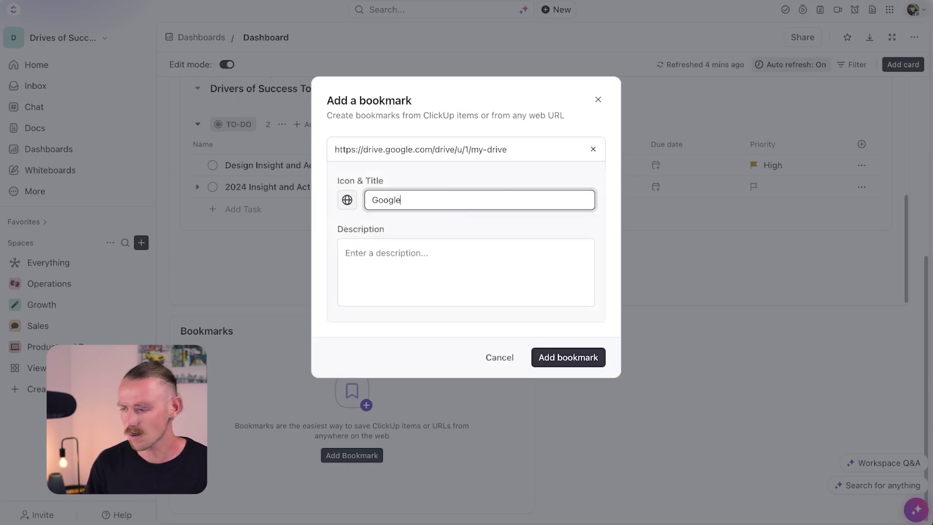
left_click(579, 368)
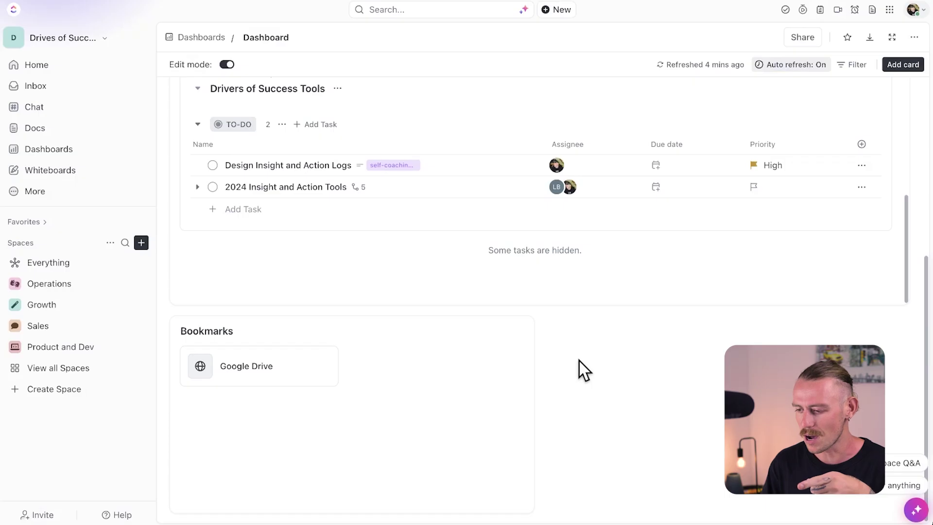
left_click_drag(534, 354, 365, 354)
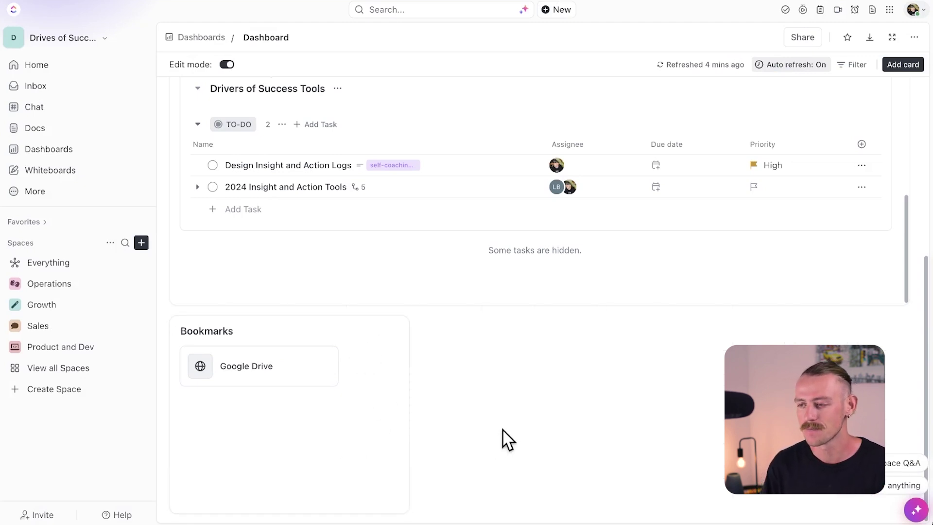
Step: Open the Add Card gallery showing the Featured dashboard cards
left_click(904, 86)
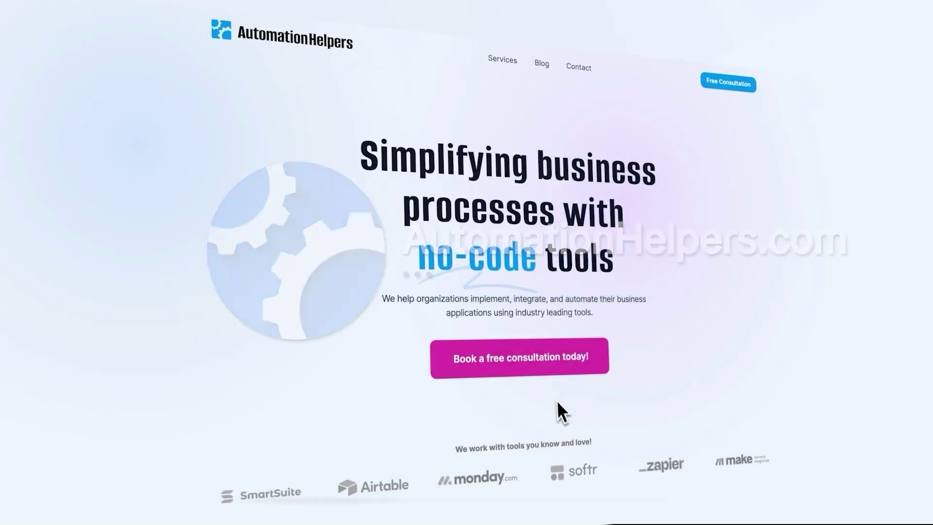
Step: Follow 'Book a free consultation today!' to the AutomationHelpers Book a Call page
left_click(519, 357)
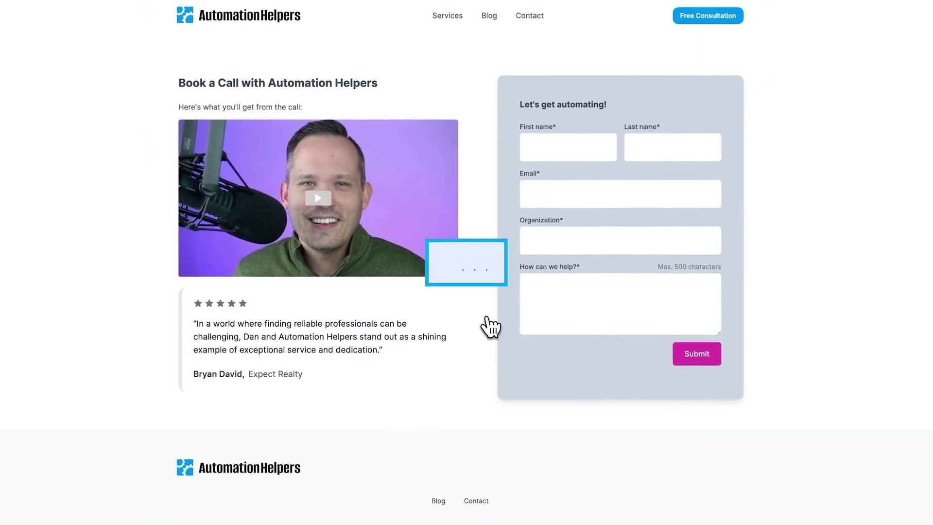